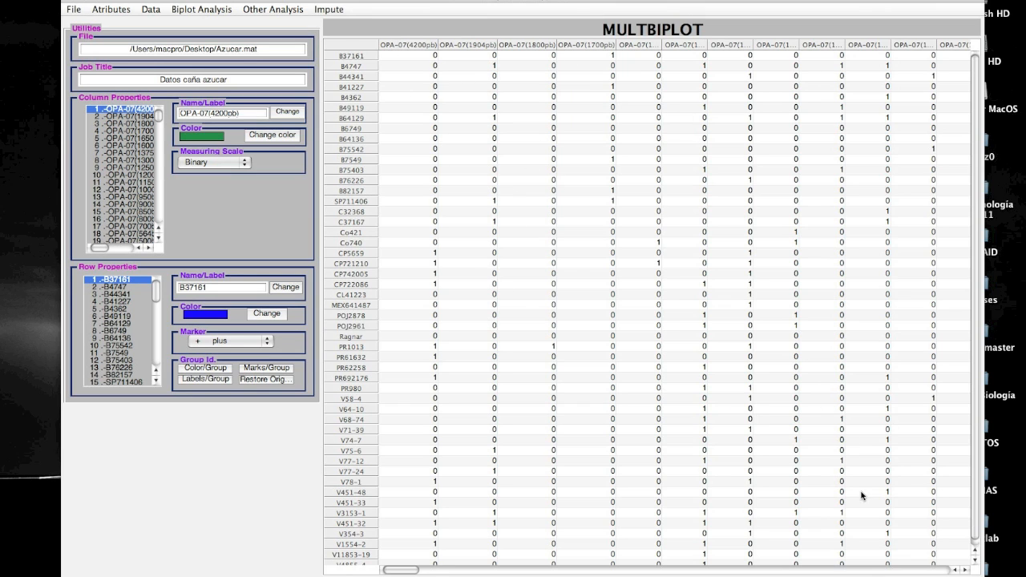
Look through the sugarcane data table from the binary marker columns to the phenotypic columns and return to its first columns.
scroll(905, 567, "down", 1)
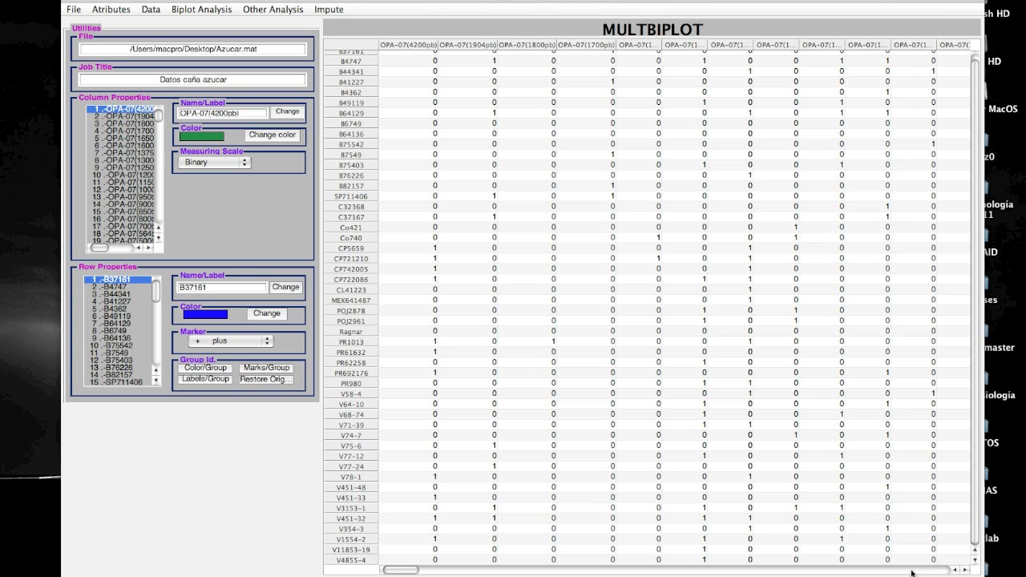
left_click(911, 570)
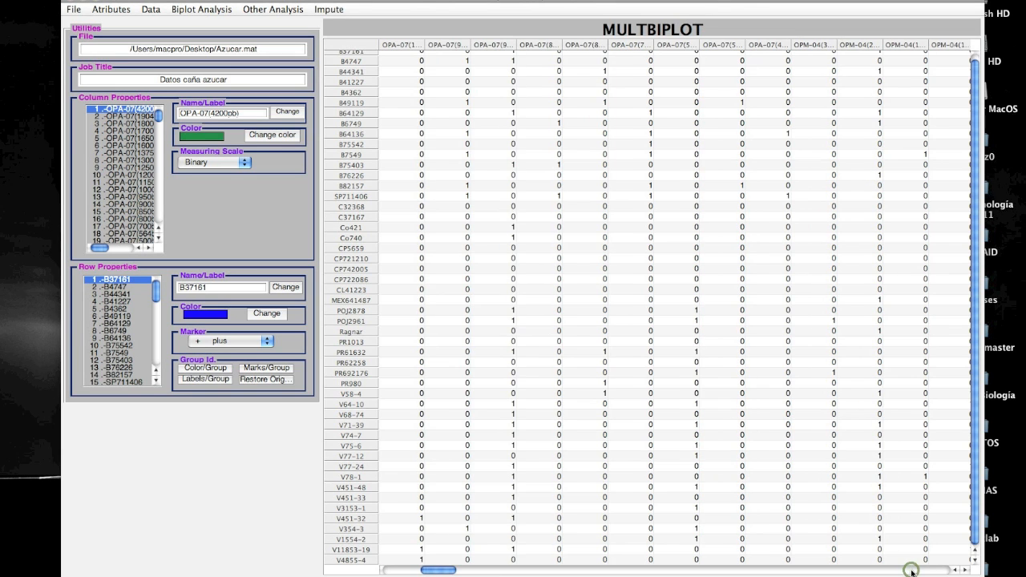
left_click_drag(911, 572, 912, 571)
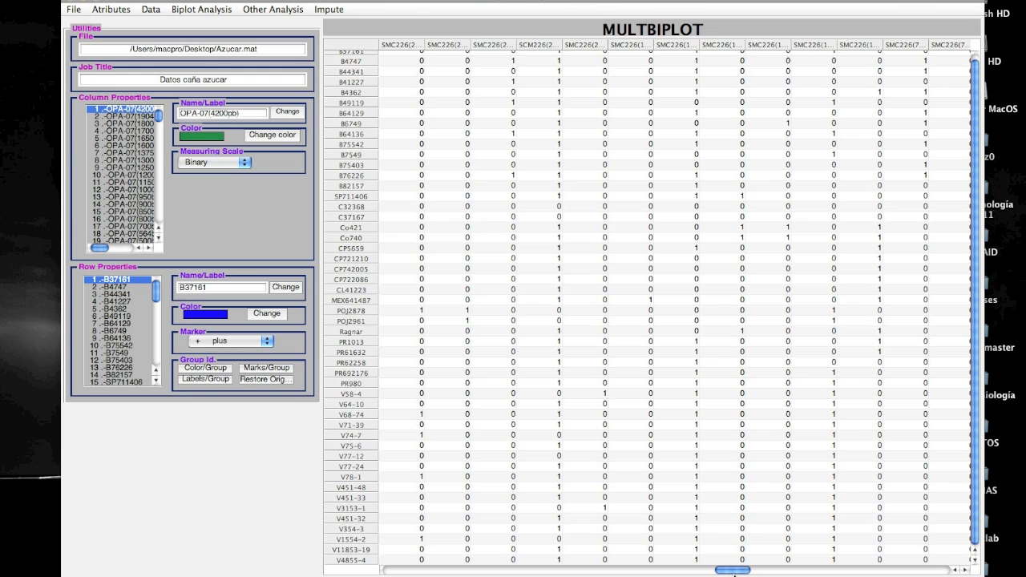
left_click_drag(734, 573, 932, 571)
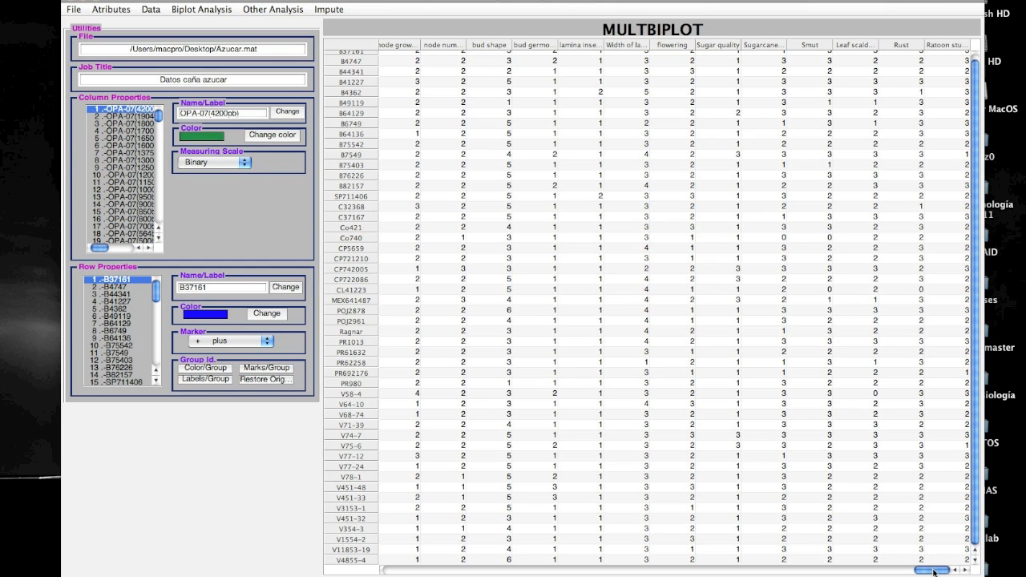
left_click_drag(933, 571, 402, 574)
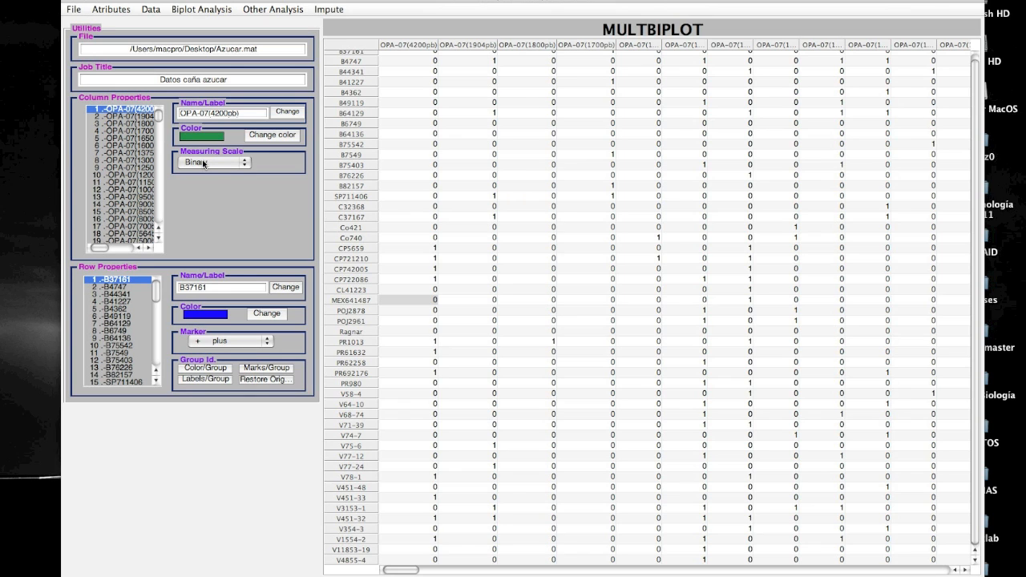
Open the Logistic Biplot analysis for binary data and move its window clear of the lower screen edge.
left_click(208, 10)
mouse_move(219, 80)
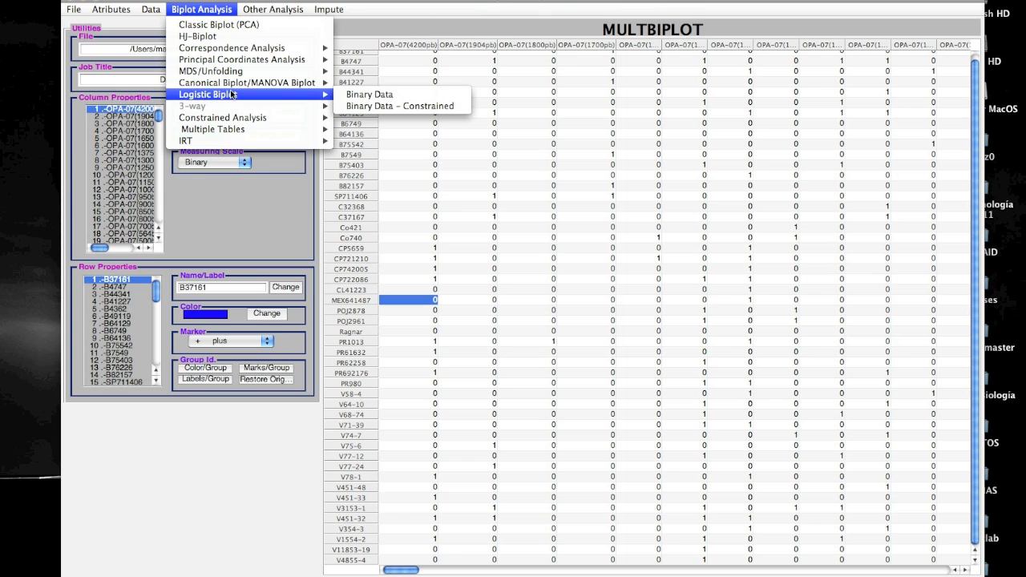
left_click(383, 97)
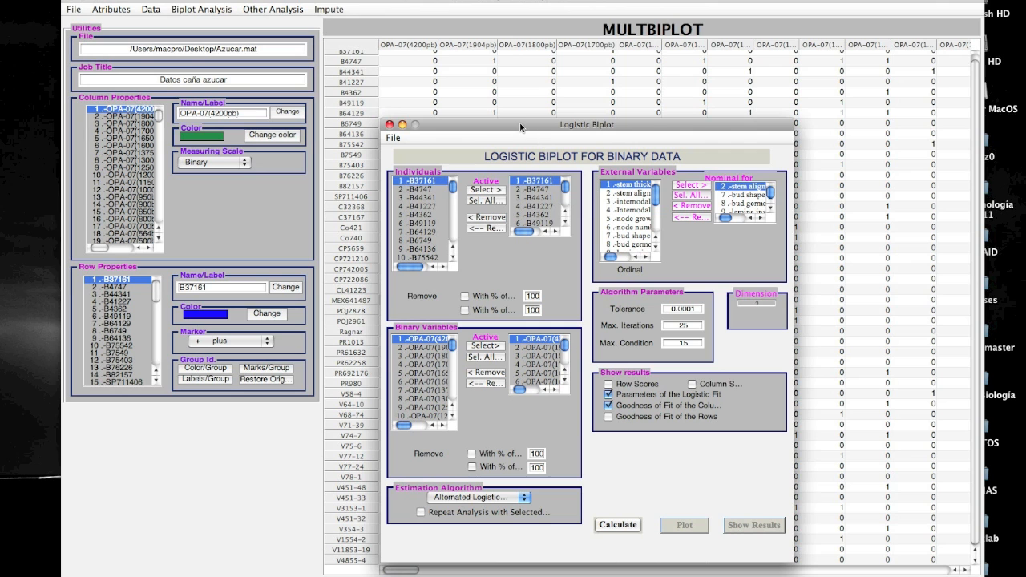
left_click_drag(517, 126, 486, 79)
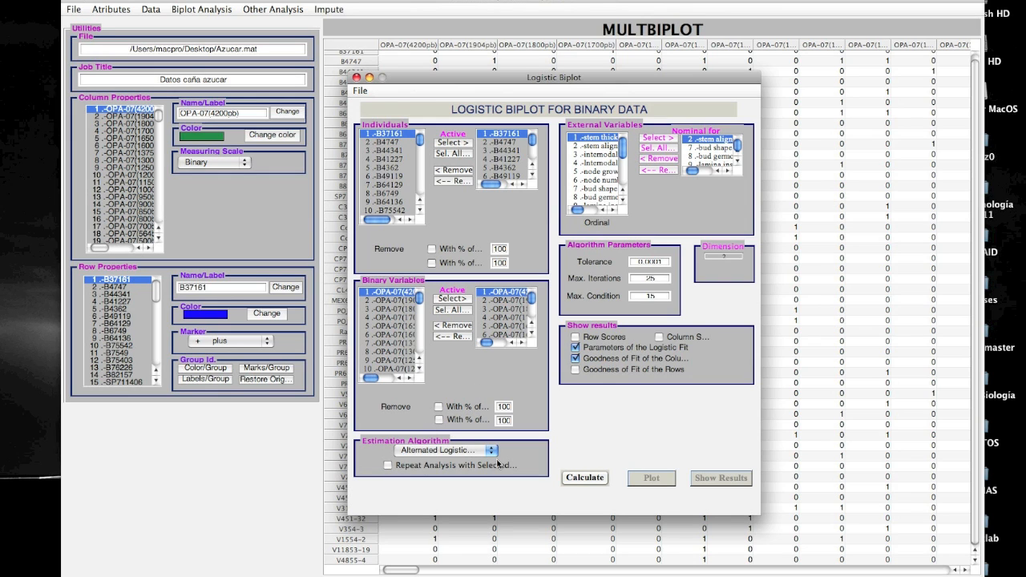
left_click(389, 466)
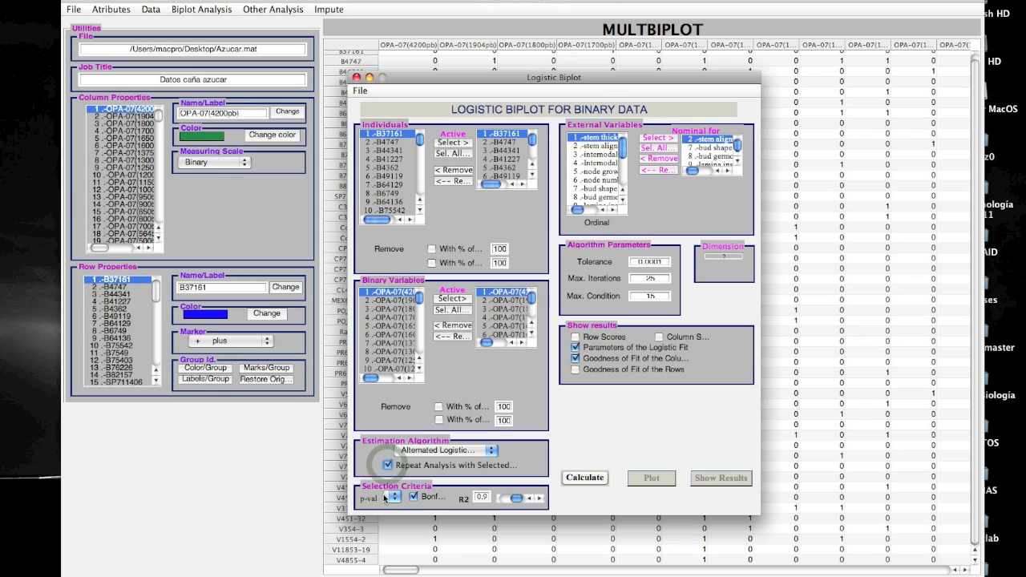
left_click(387, 498)
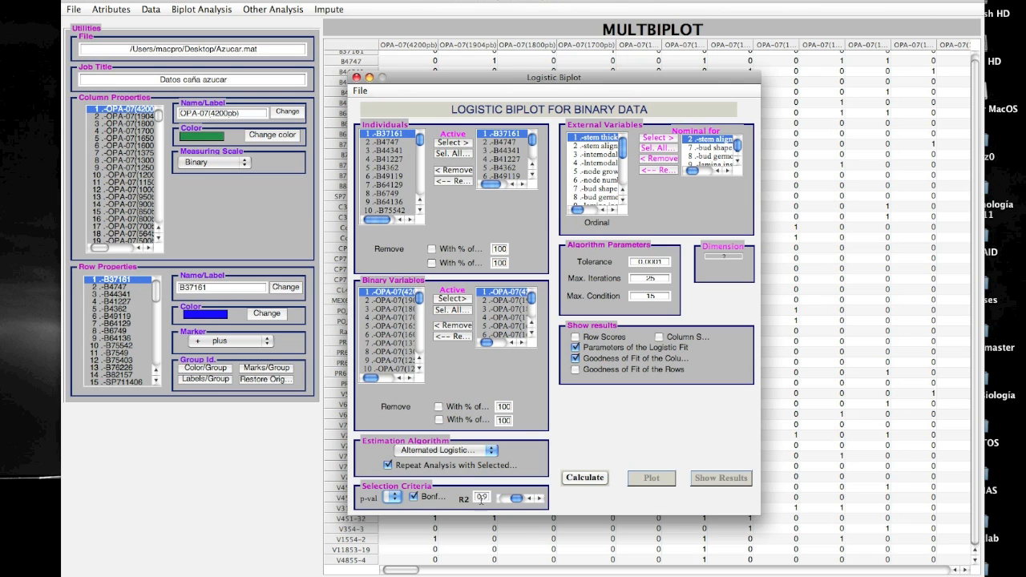
left_click(389, 465)
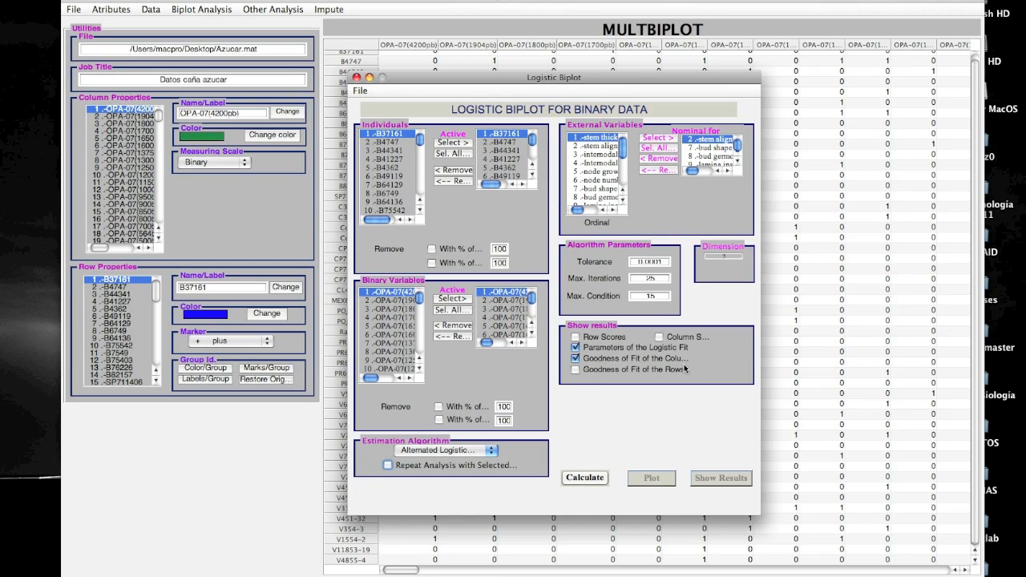
Include the goodness of fit of the rows in the results and calculate the logistic biplot.
left_click(576, 371)
left_click(582, 481)
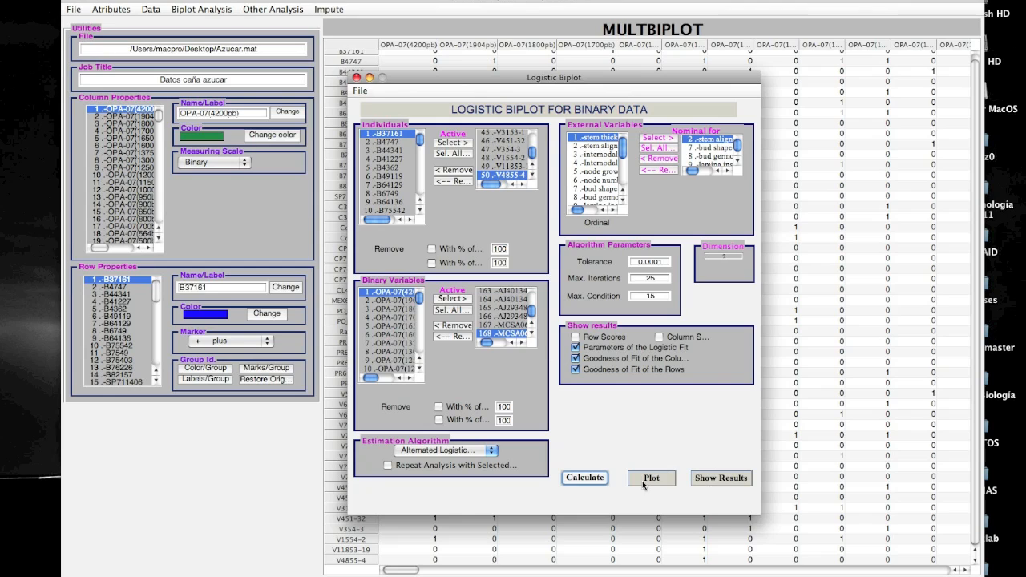
Show the numerical results of the logistic biplot and enlarge their window to nearly the full screen.
left_click(708, 479)
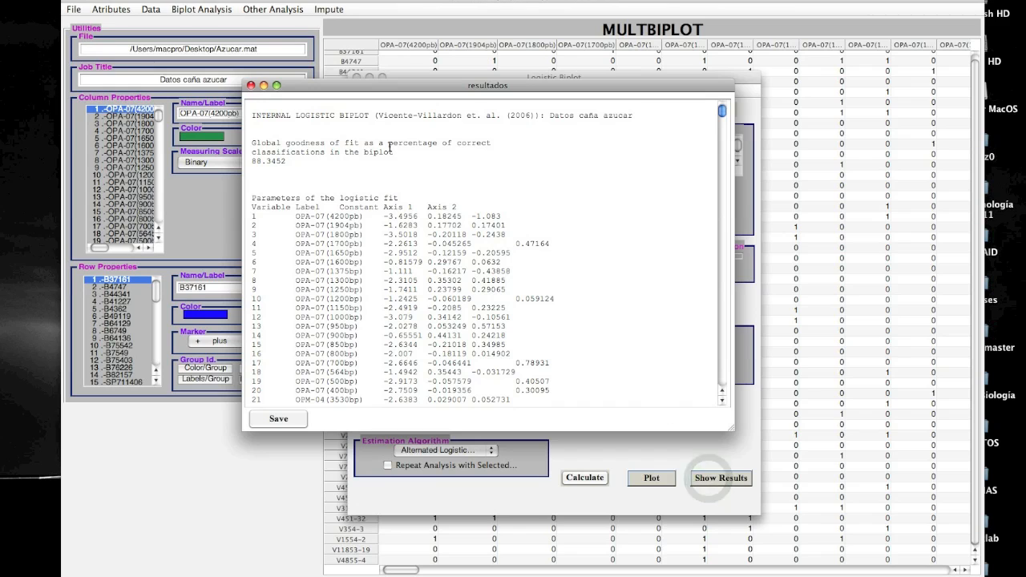
left_click_drag(320, 84, 117, 2)
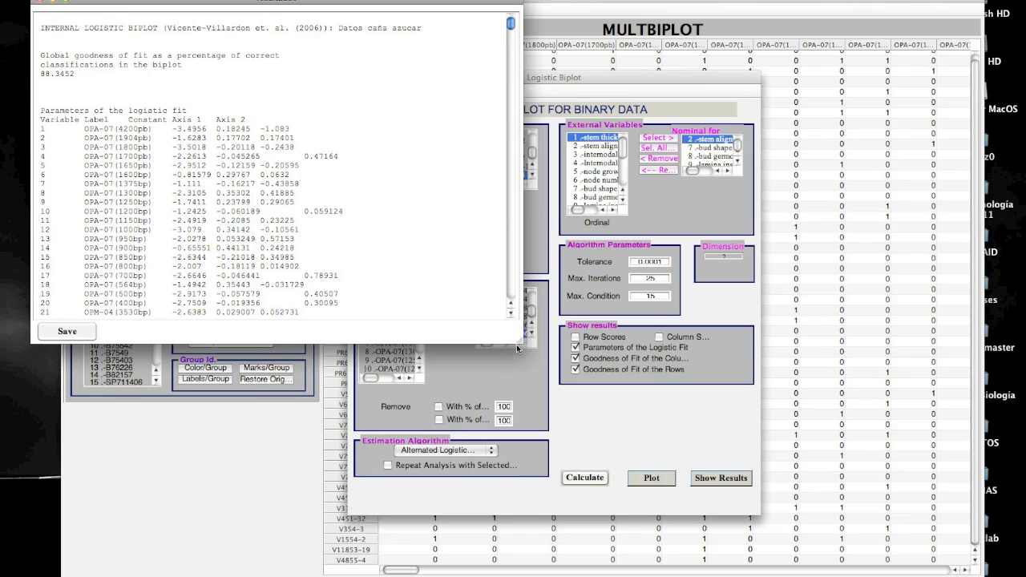
left_click_drag(517, 348, 955, 570)
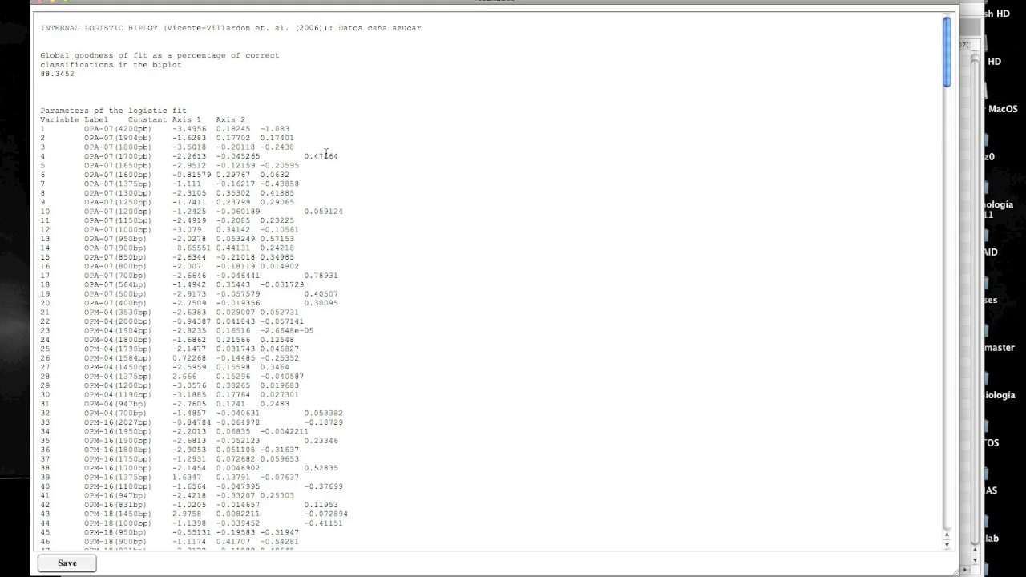
Examine the results report: logistic fit parameters, p-value, R2, percent correct and discriminatory power of the columns, and goodness of fit of the rows.
left_click(947, 548)
left_click_drag(947, 548, 947, 541)
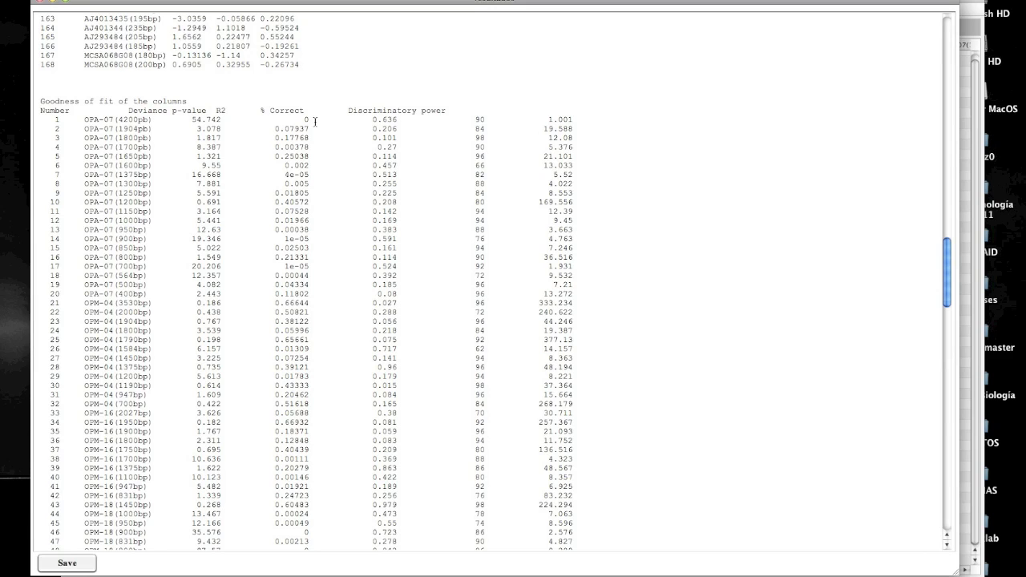
double_click(375, 118)
left_click(476, 119)
double_click(475, 120)
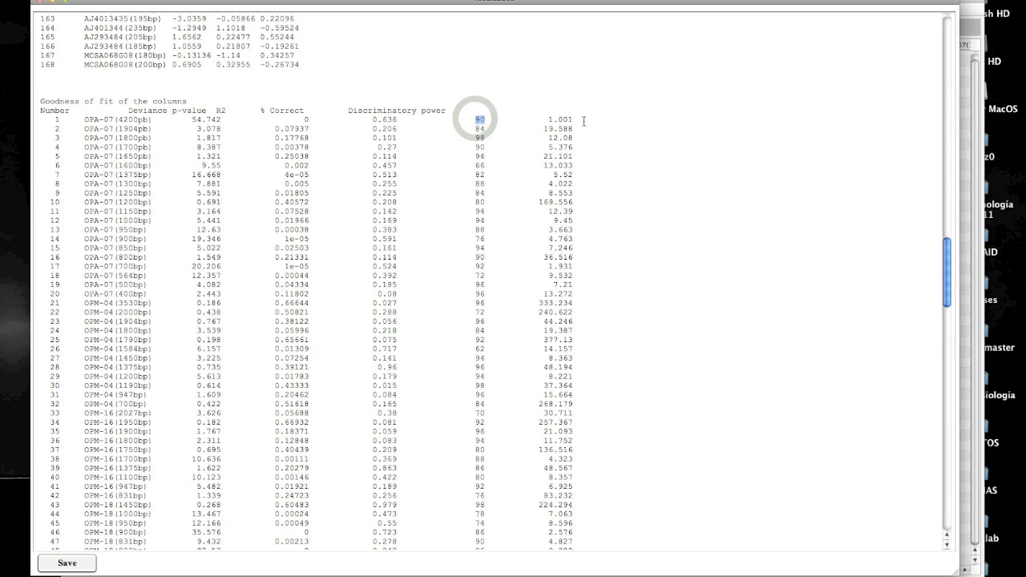
double_click(550, 119)
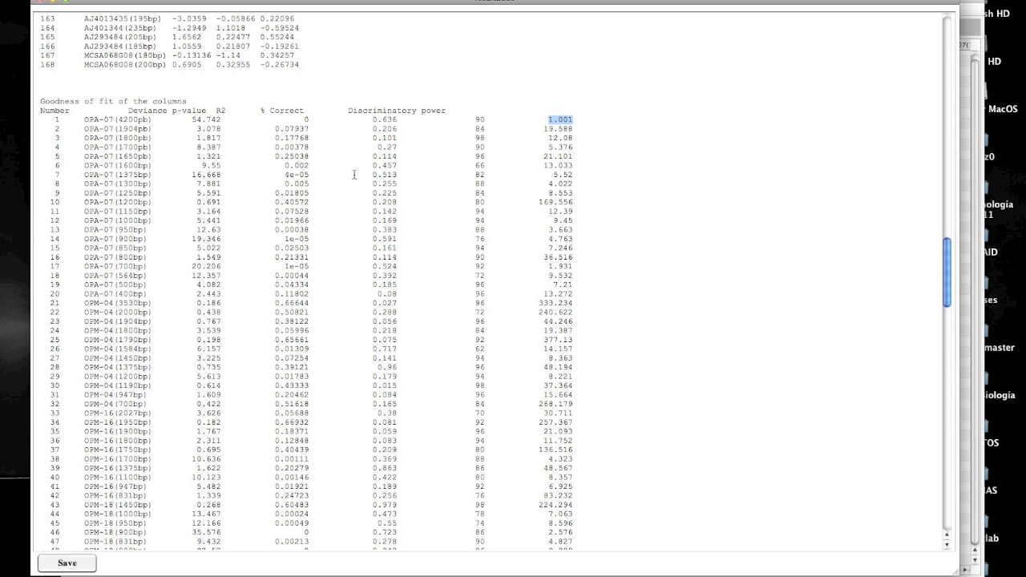
double_click(275, 138)
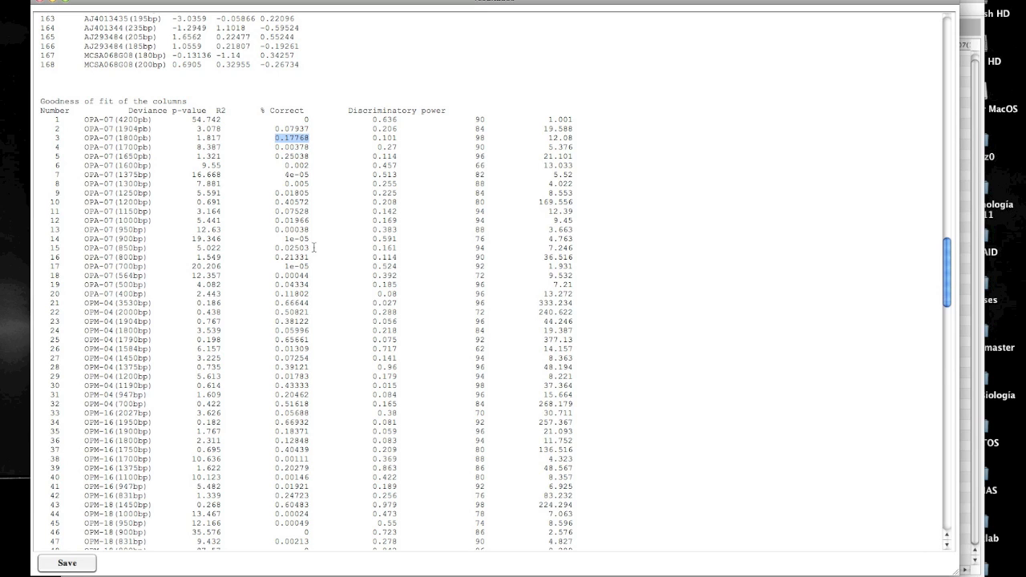
scroll(314, 248, "down", 20)
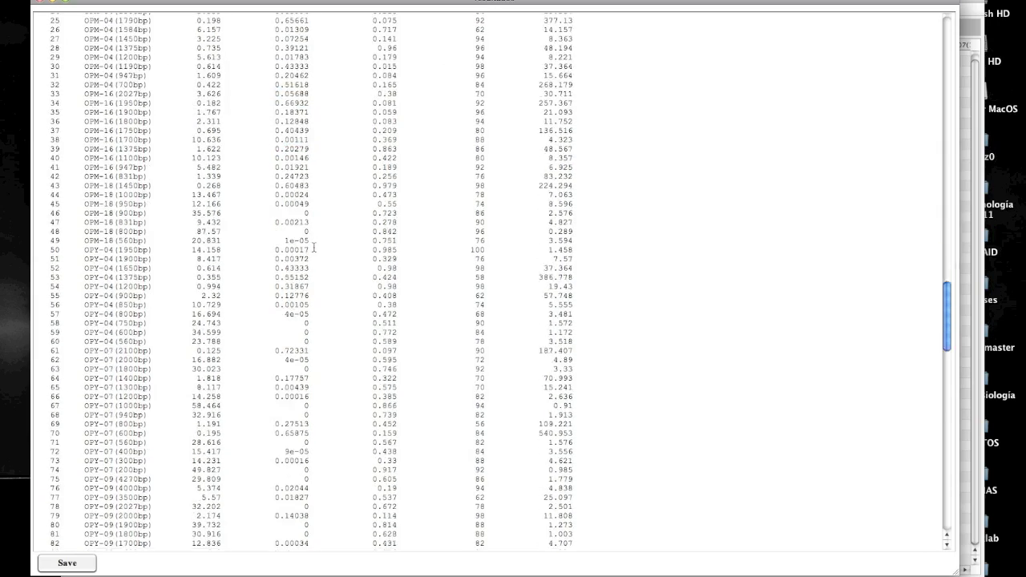
scroll(314, 248, "down", 15)
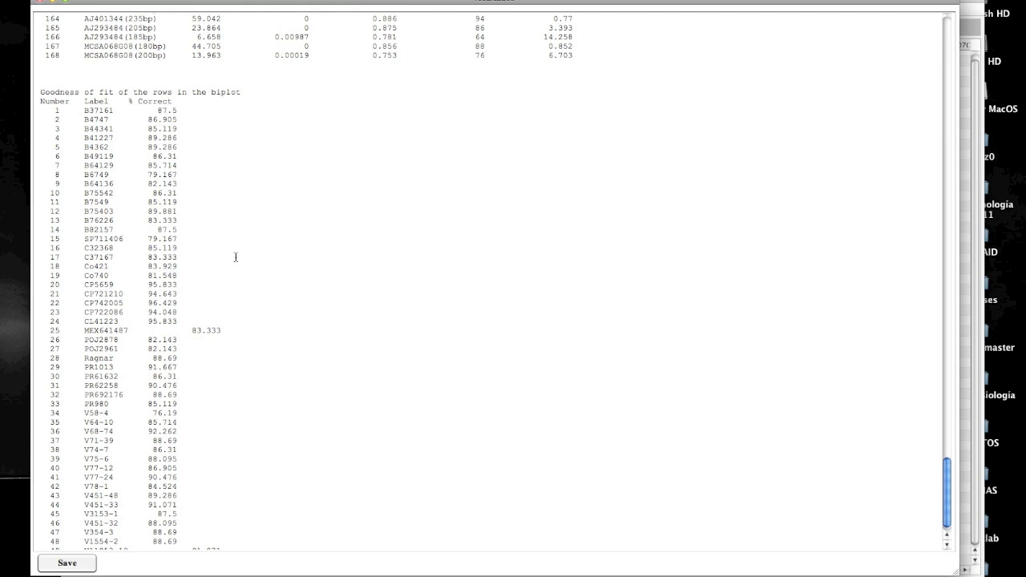
scroll(236, 257, "down", 1)
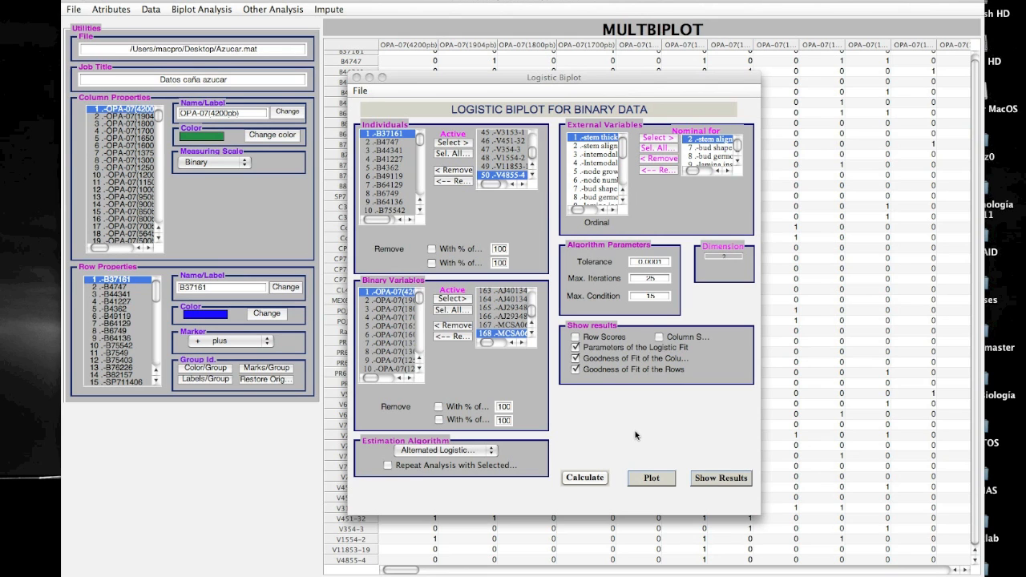
Plot the logistic biplot, viewing the rows alone before returning the graph to the full biplot.
left_click(660, 480)
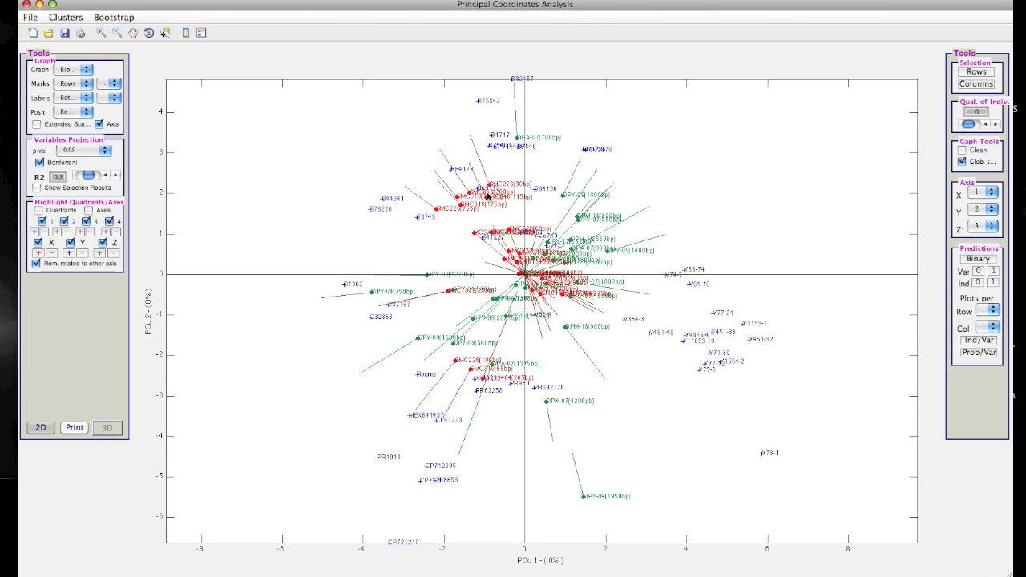
left_click(69, 69)
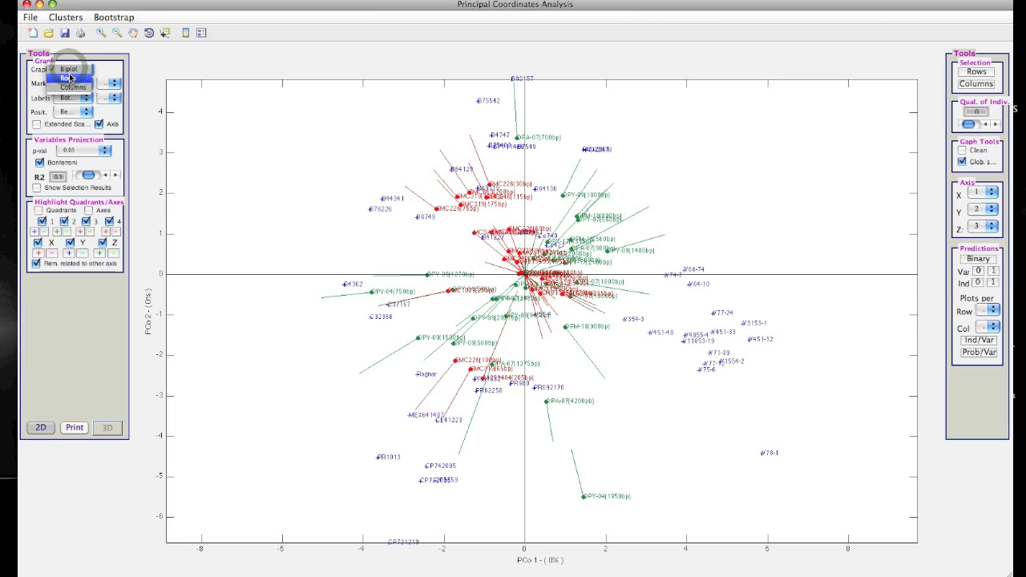
left_click(63, 79)
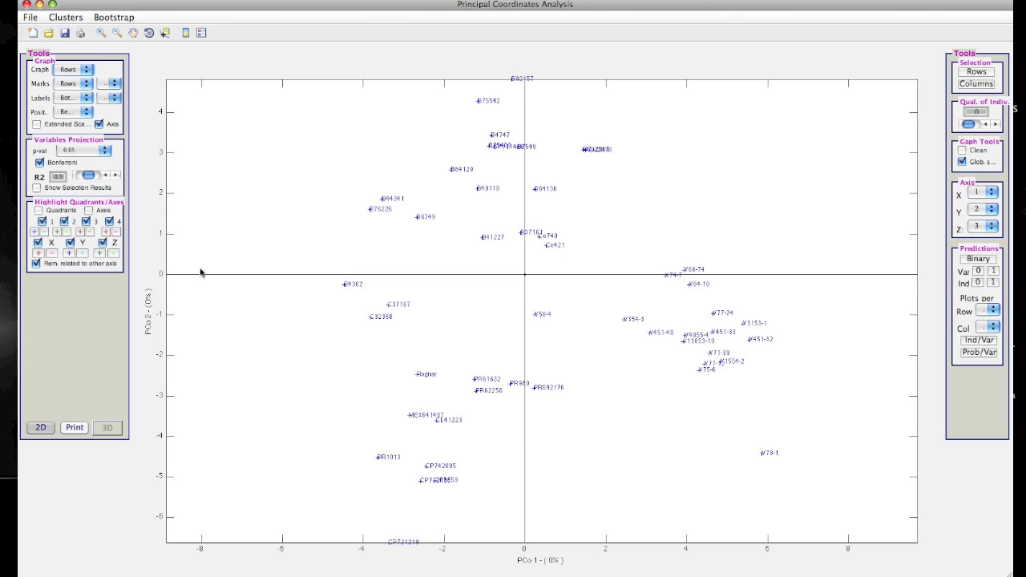
left_click(79, 72)
left_click(80, 63)
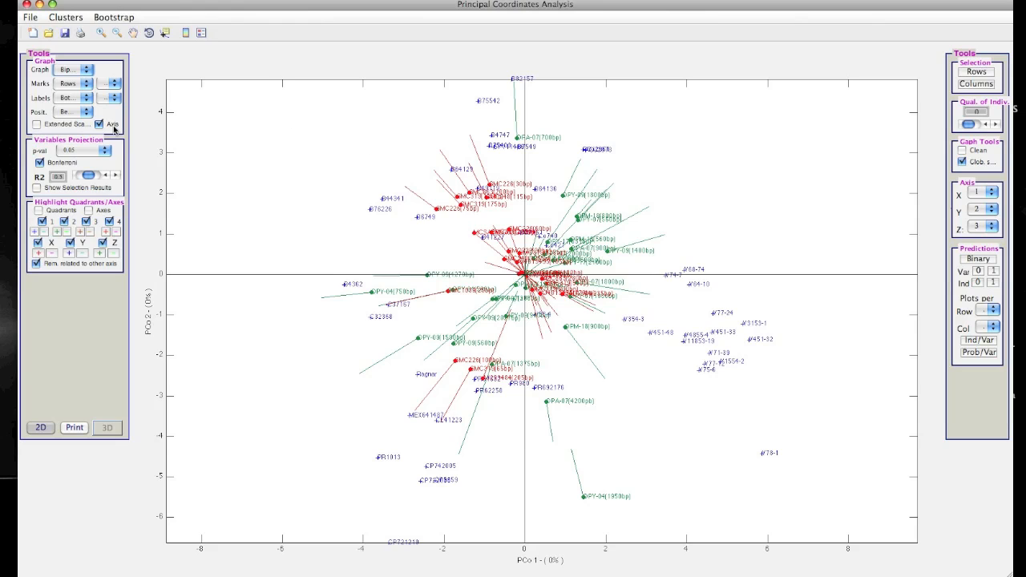
Try the End (0.75) position and the extended scale on the biplot, and restore the Begining (0.5) position and normal scale.
left_click(63, 114)
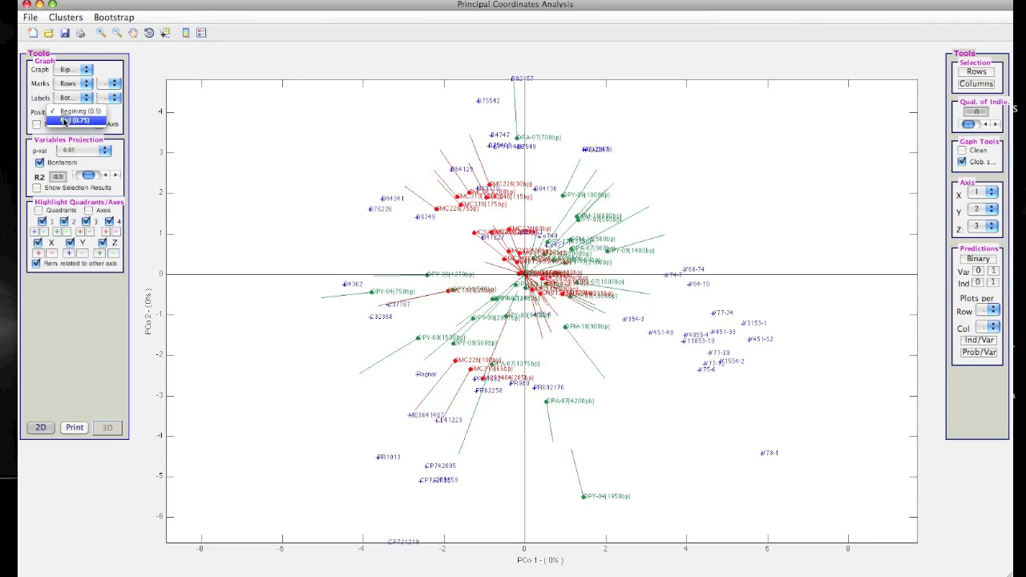
left_click(64, 121)
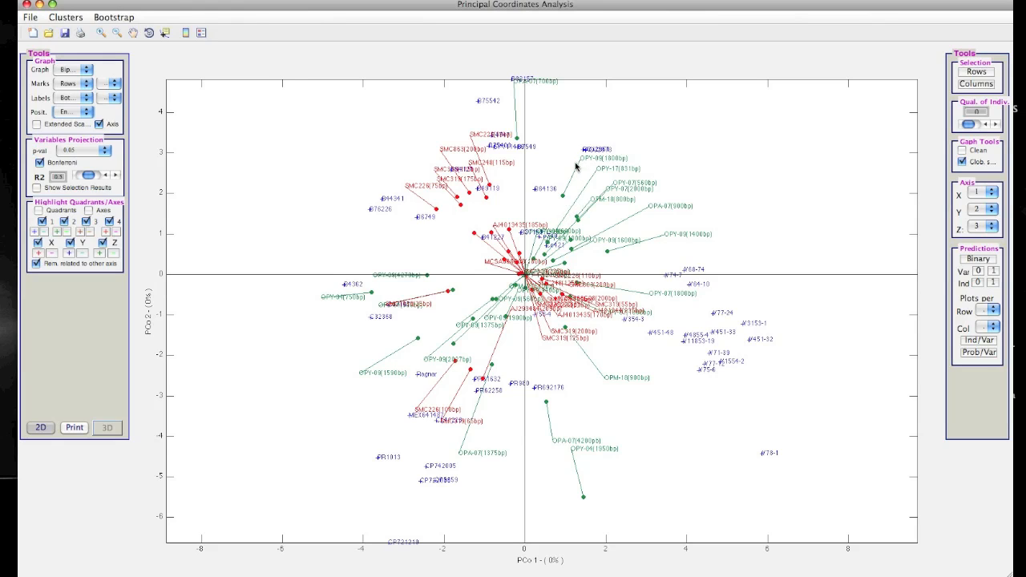
left_click(37, 124)
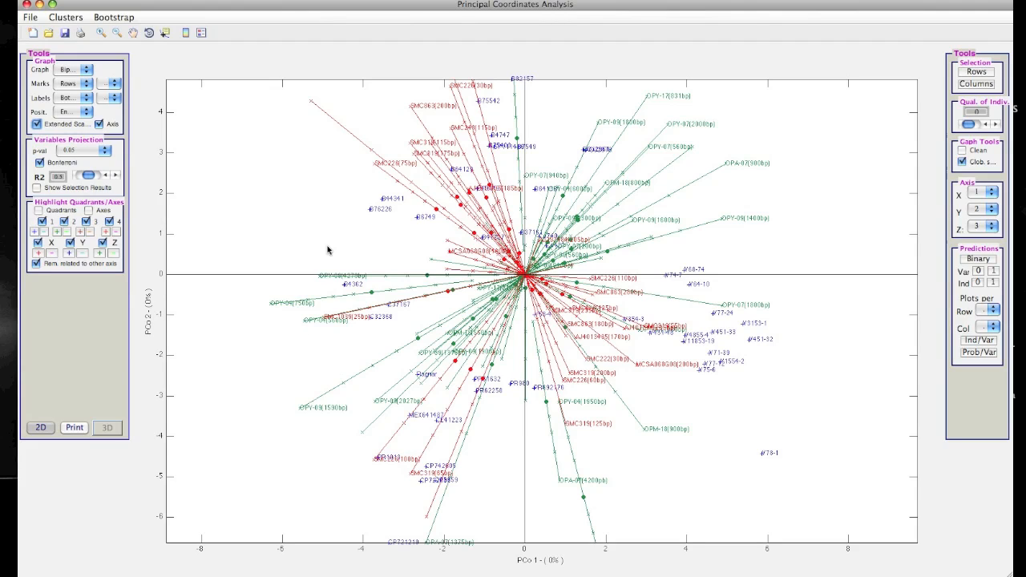
left_click(60, 113)
left_click(68, 100)
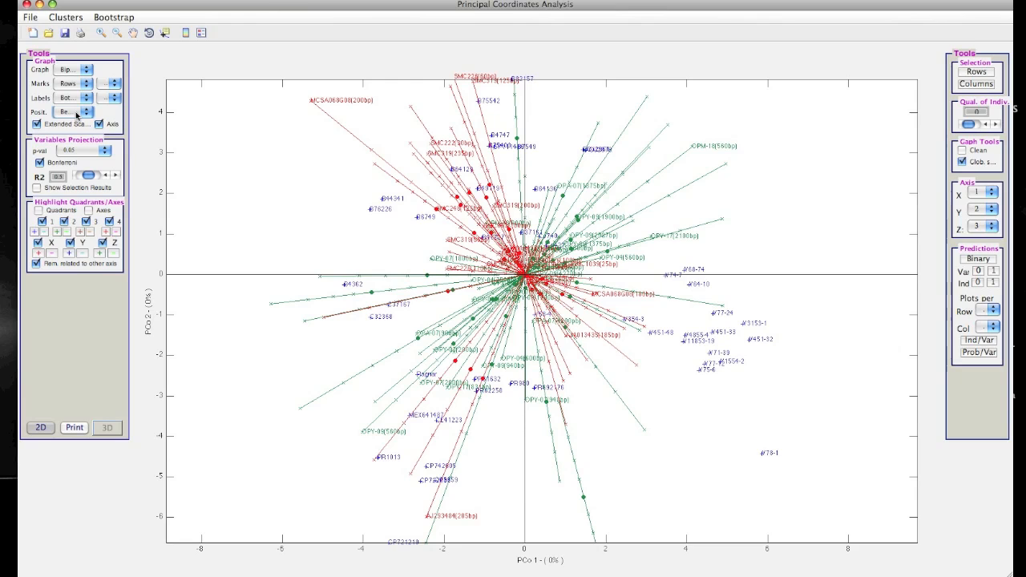
left_click(37, 124)
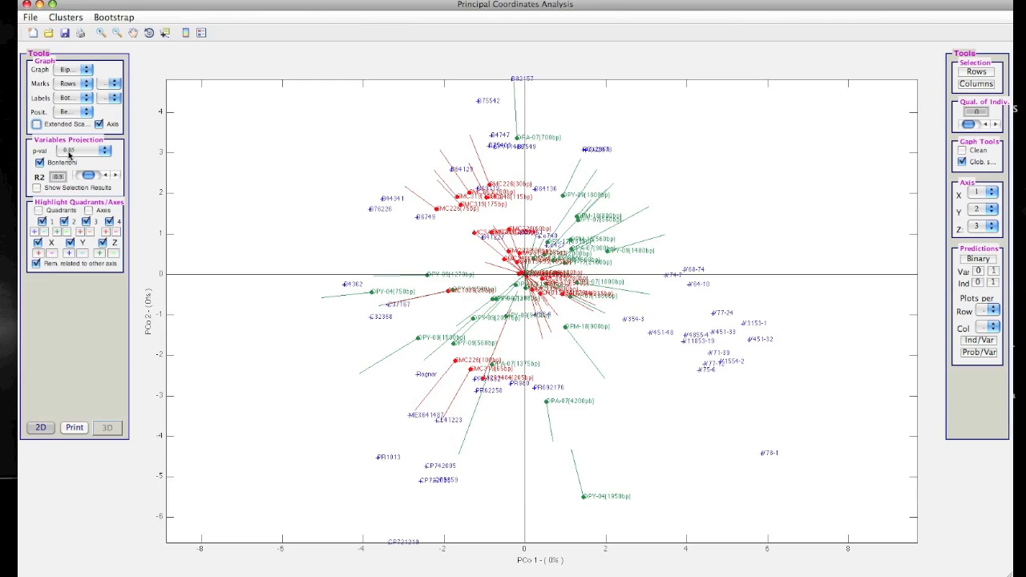
Raise the R2 threshold for projected variables to 0.8 and show the selection results table, moving its window up over the plot.
left_click(100, 178)
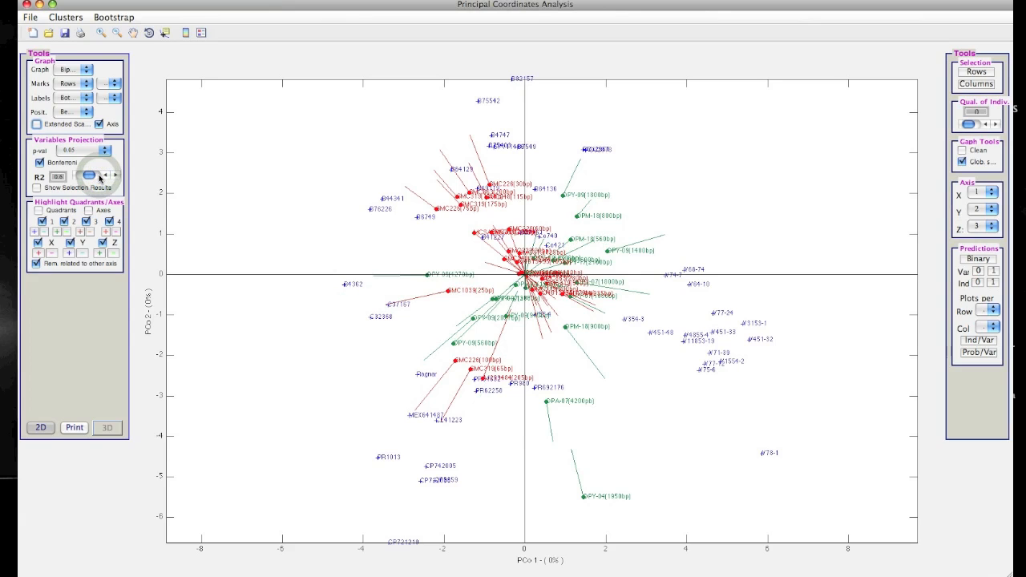
left_click(101, 178)
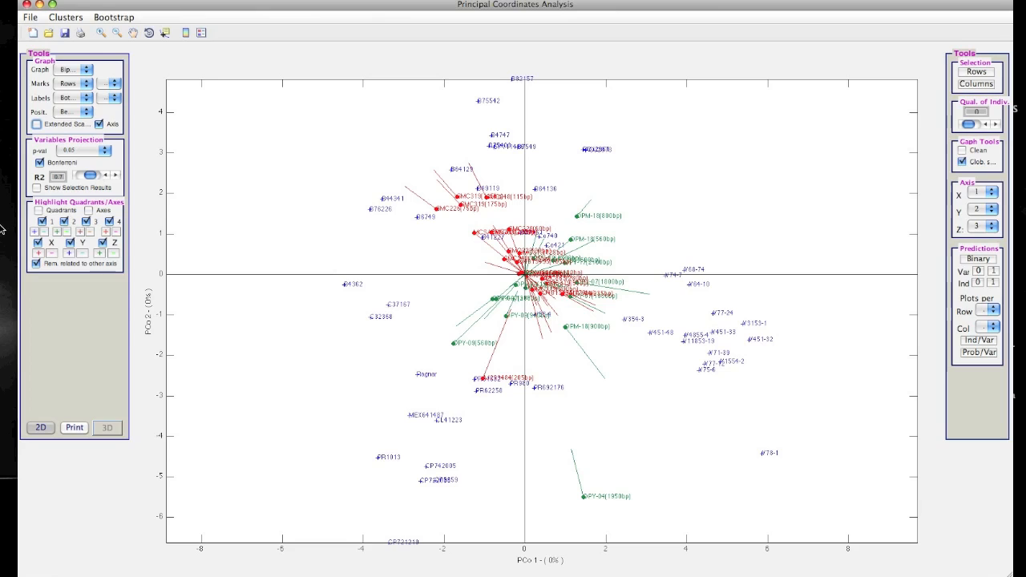
left_click(37, 189)
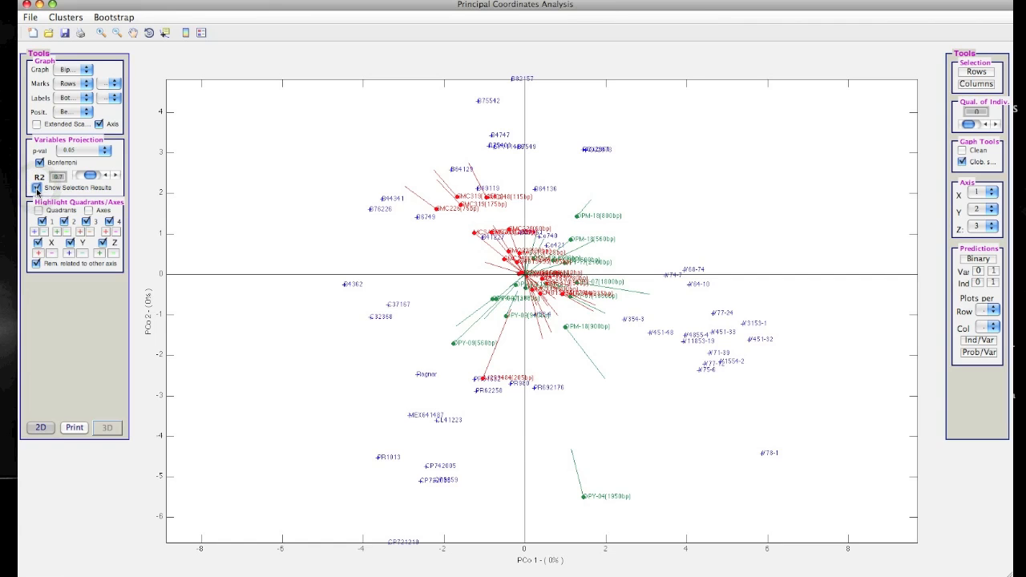
left_click(101, 177)
left_click_drag(678, 69, 484, 39)
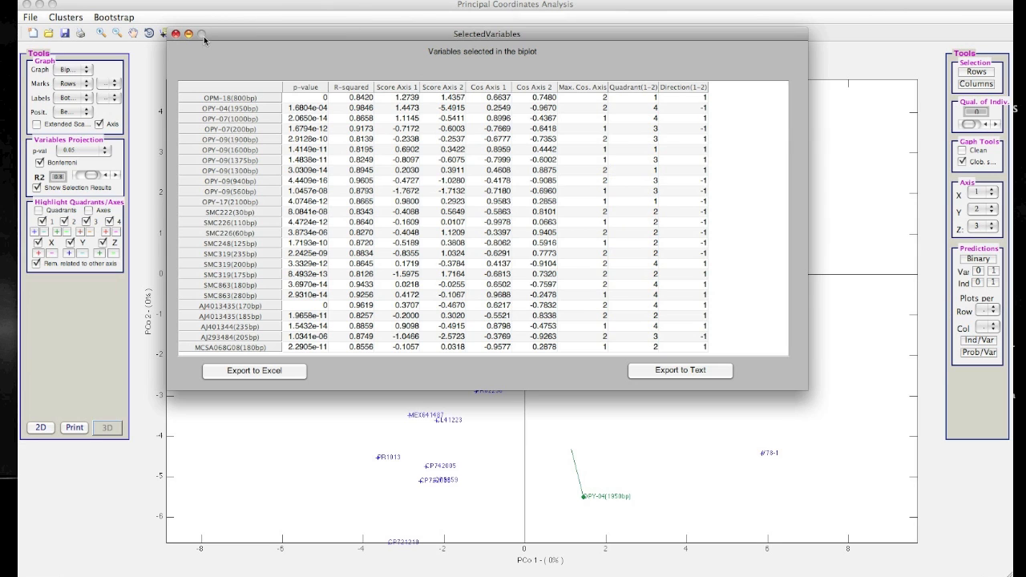
Highlight the biplot variables by their most related axes, close the selected-variables tables and turn off showing selection results.
left_click(175, 35)
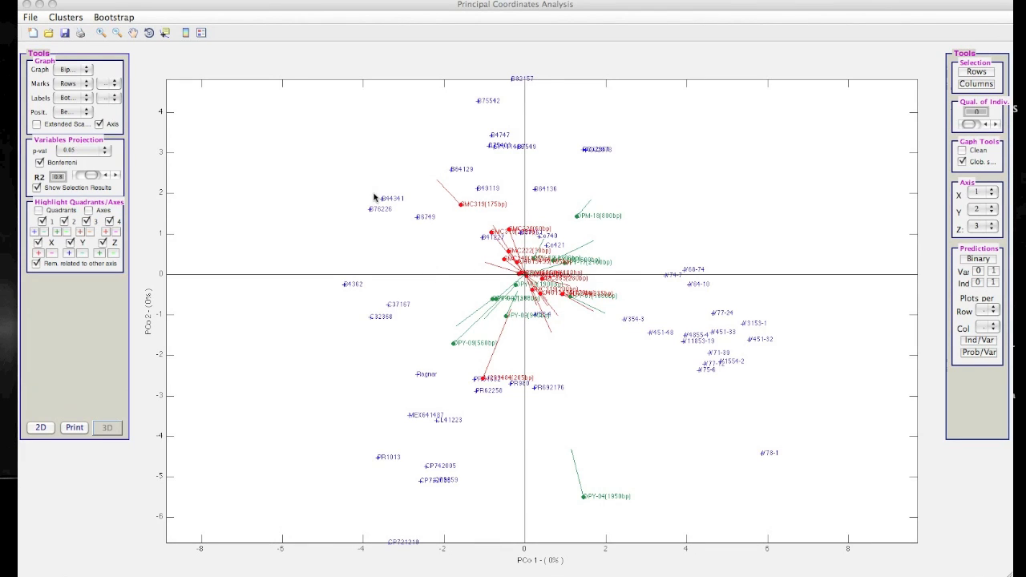
left_click(240, 230)
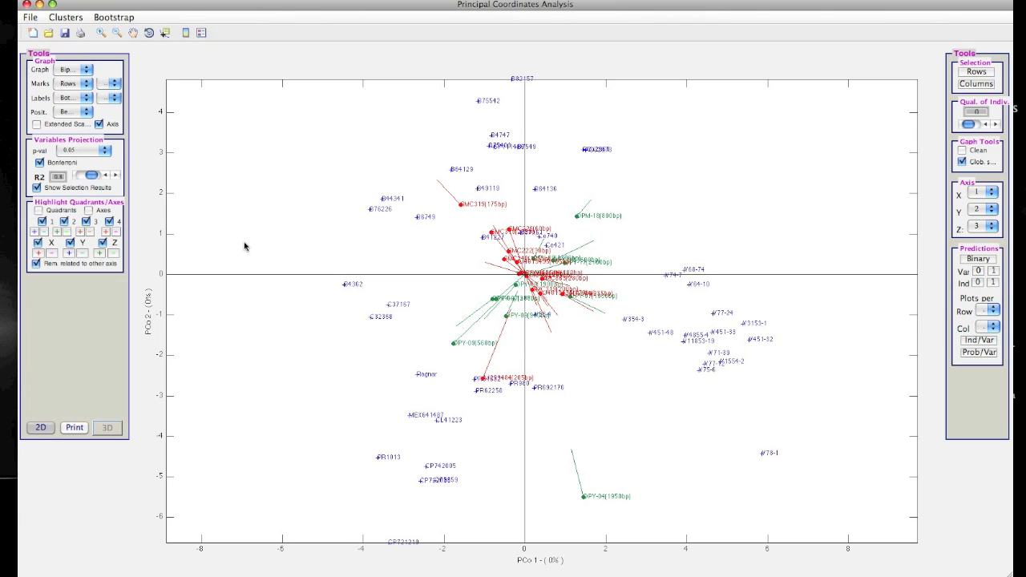
left_click(87, 211)
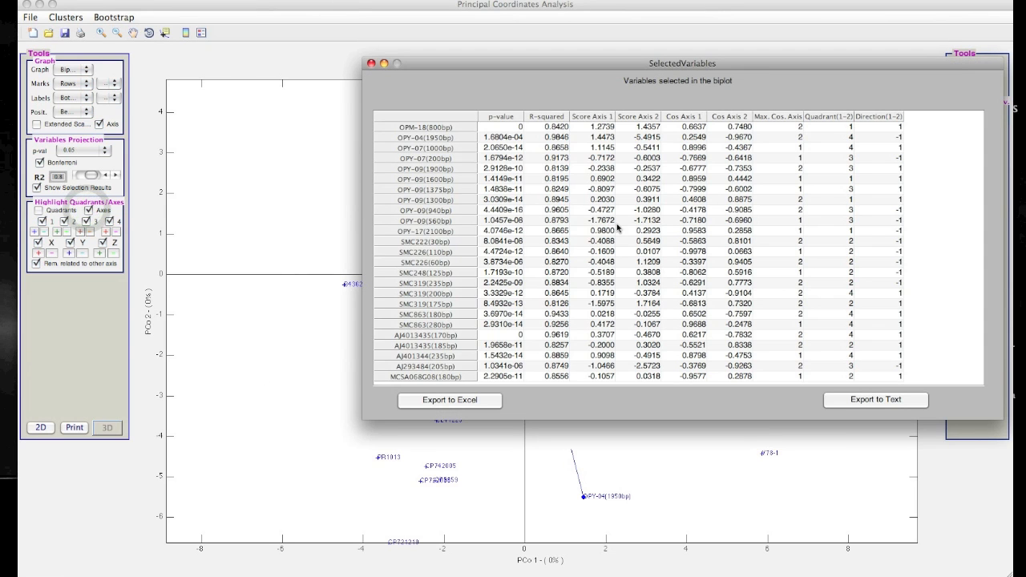
left_click(371, 64)
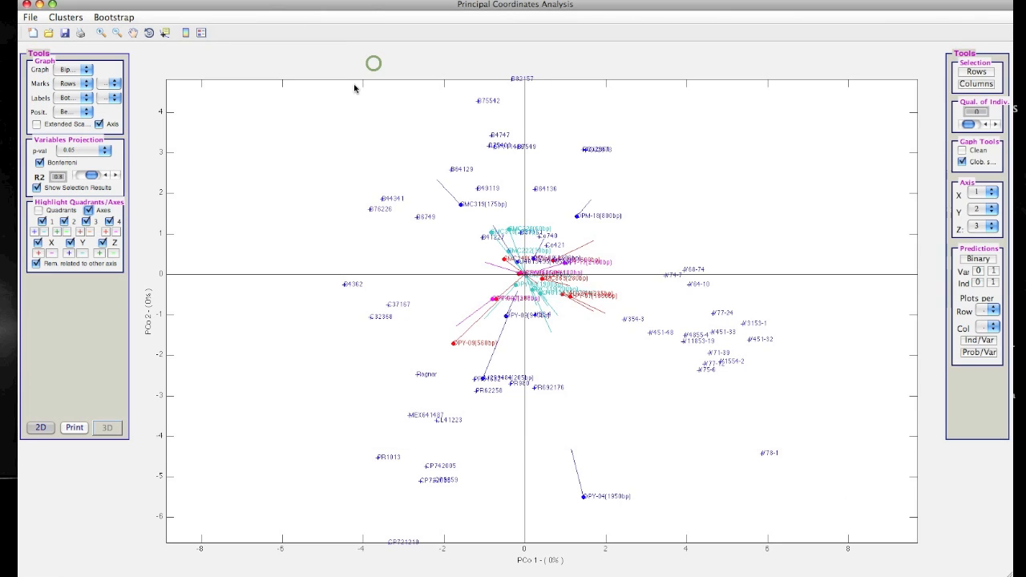
left_click(36, 188)
left_click(37, 186)
Try brown and red as the highlight colour for the positive X axis.
left_click(38, 253)
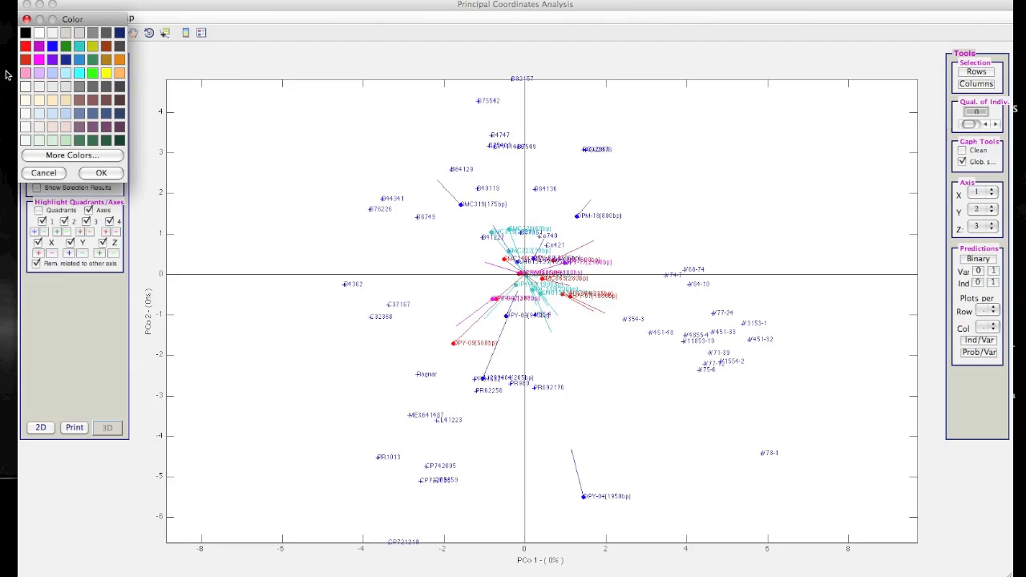
left_click(106, 45)
left_click(93, 174)
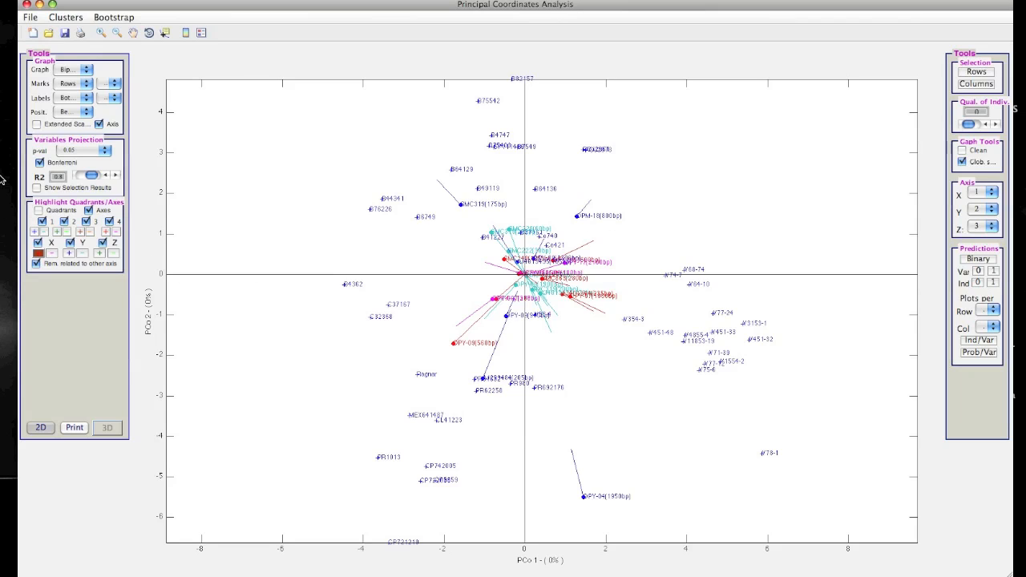
left_click(38, 253)
left_click(23, 44)
left_click(112, 174)
Set the highlight colour of the positive X axis to dark slate blue.
left_click(37, 253)
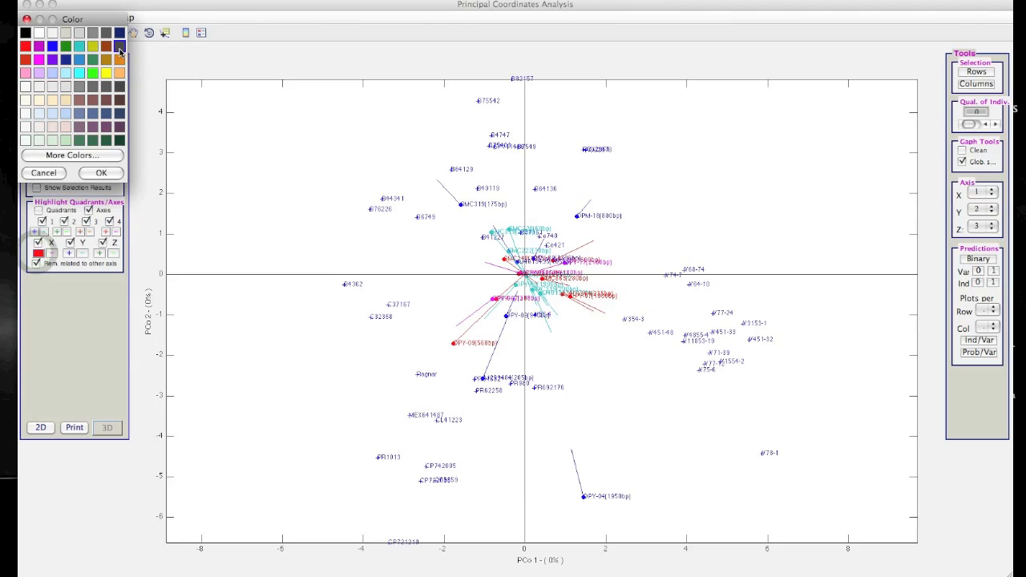
left_click(107, 117)
left_click(90, 173)
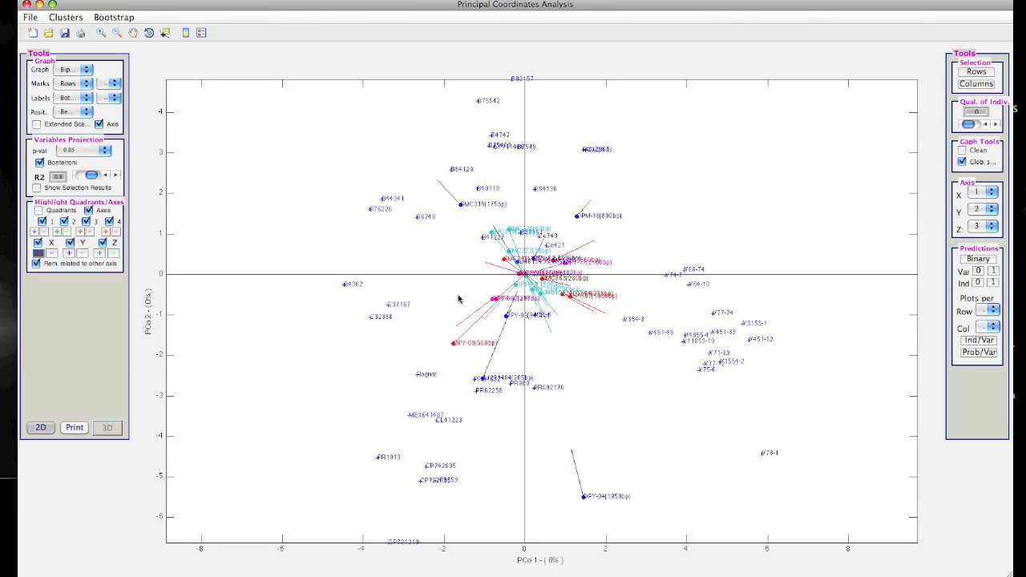
Highlight the variables by quadrant in place of axes, and turn the quadrant highlighting off again.
left_click(38, 211)
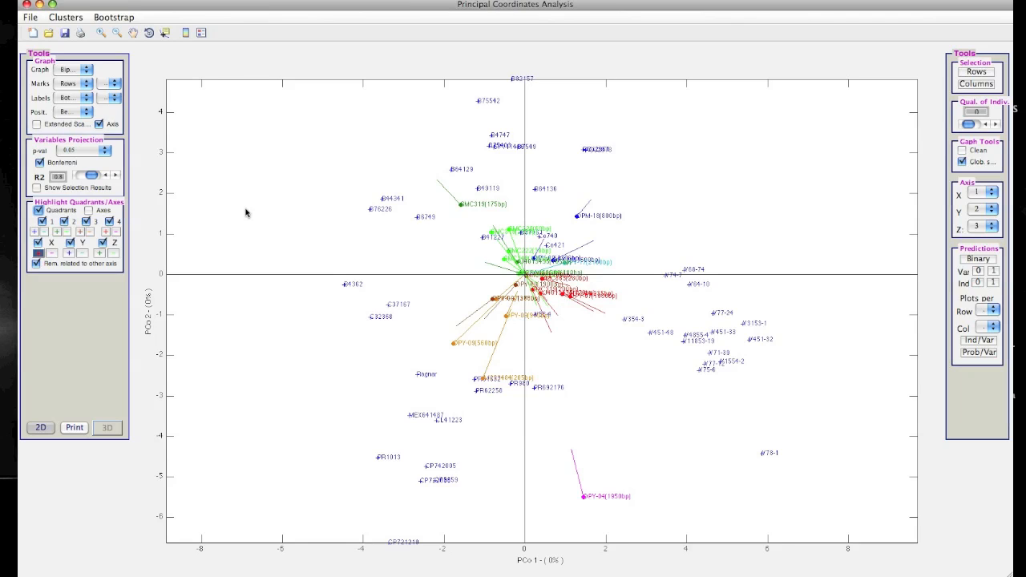
left_click(39, 212)
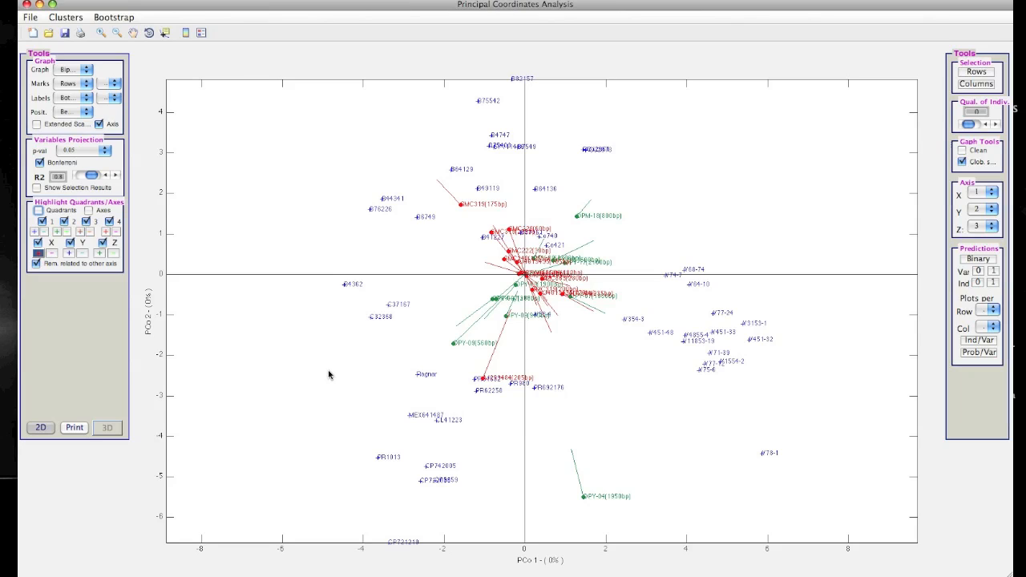
Review the row and column selection lists keeping every object, and try cleaning the overlapping labels on the biplot.
left_click(979, 72)
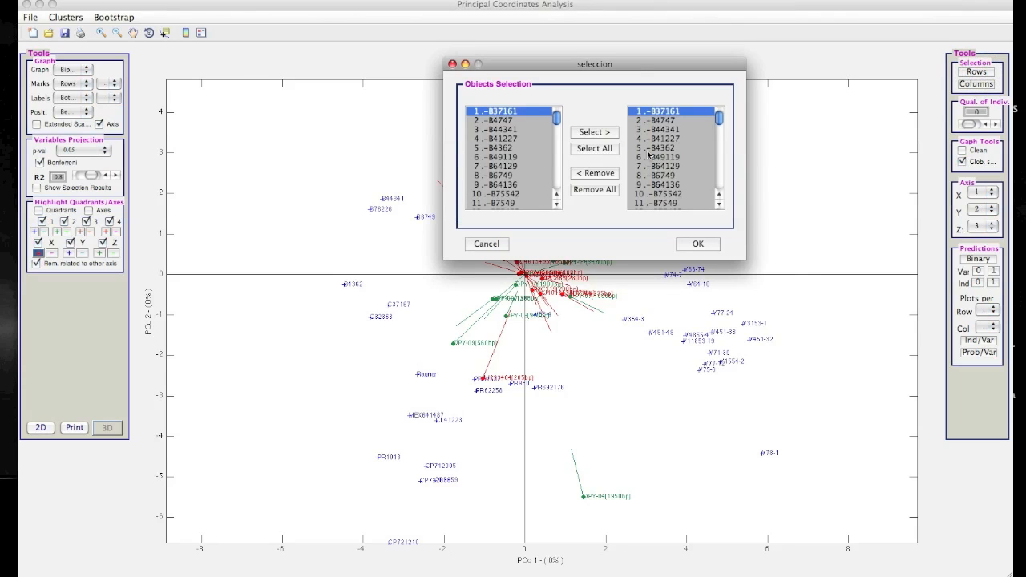
left_click(699, 244)
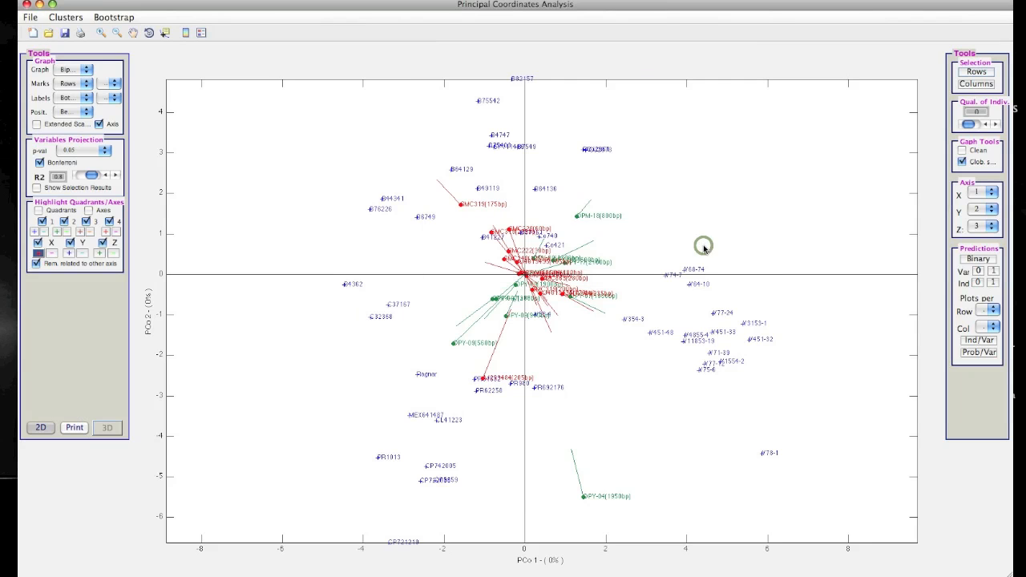
left_click(972, 85)
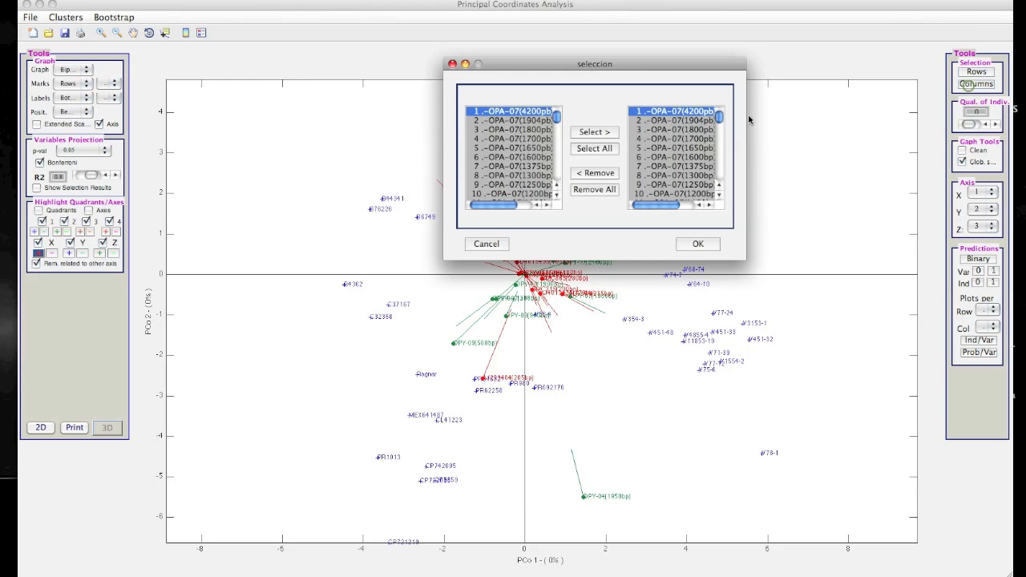
left_click(694, 245)
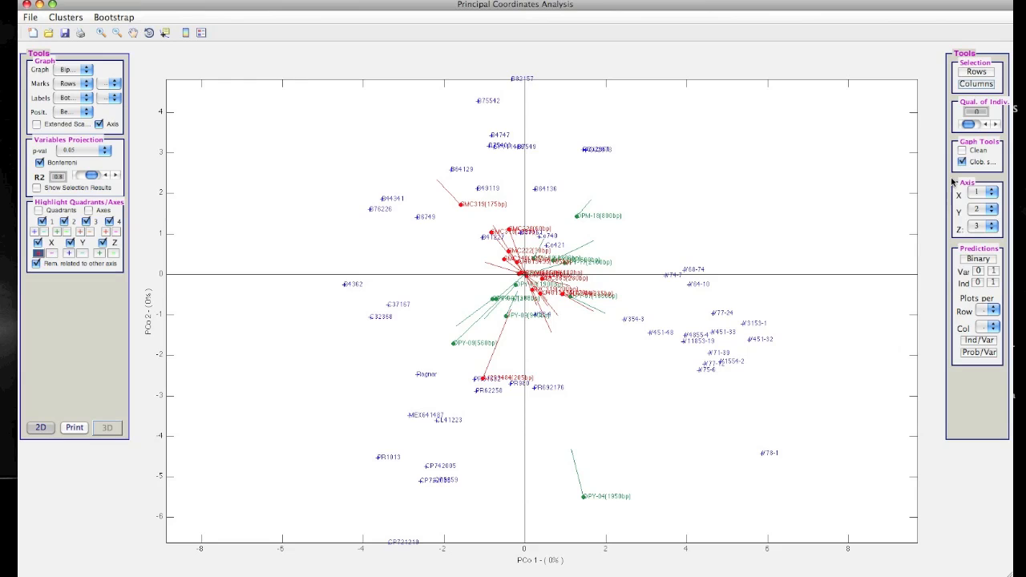
left_click(963, 151)
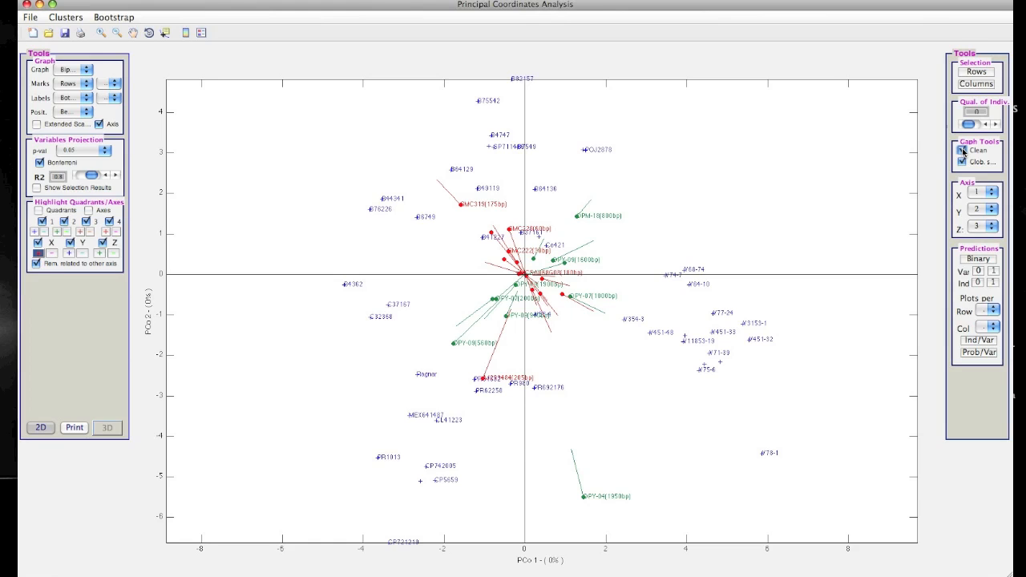
left_click(963, 150)
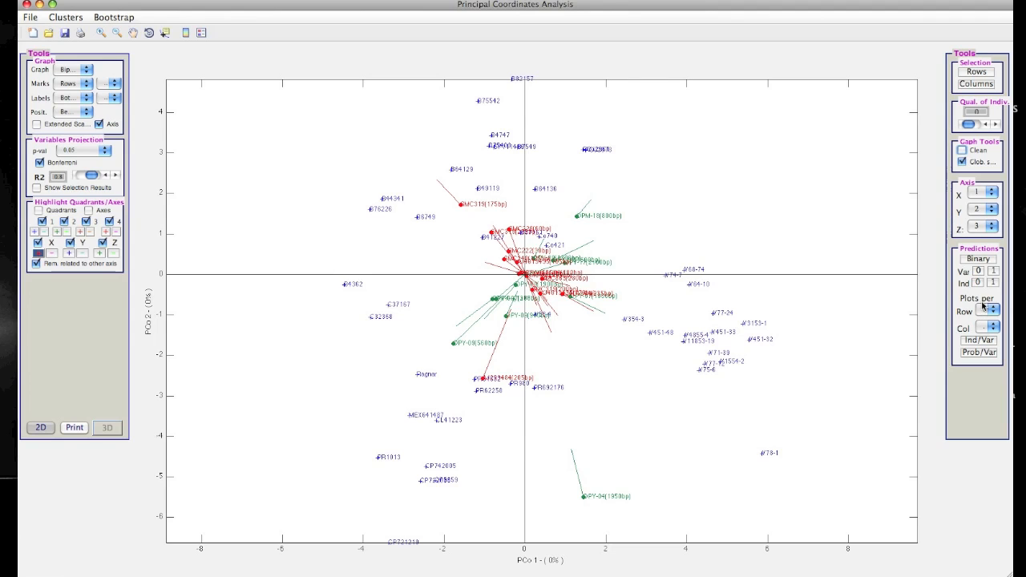
Generate binary prediction plots for the preselected variables, arranged with 4 plots per row and 4 per column.
left_click(985, 309)
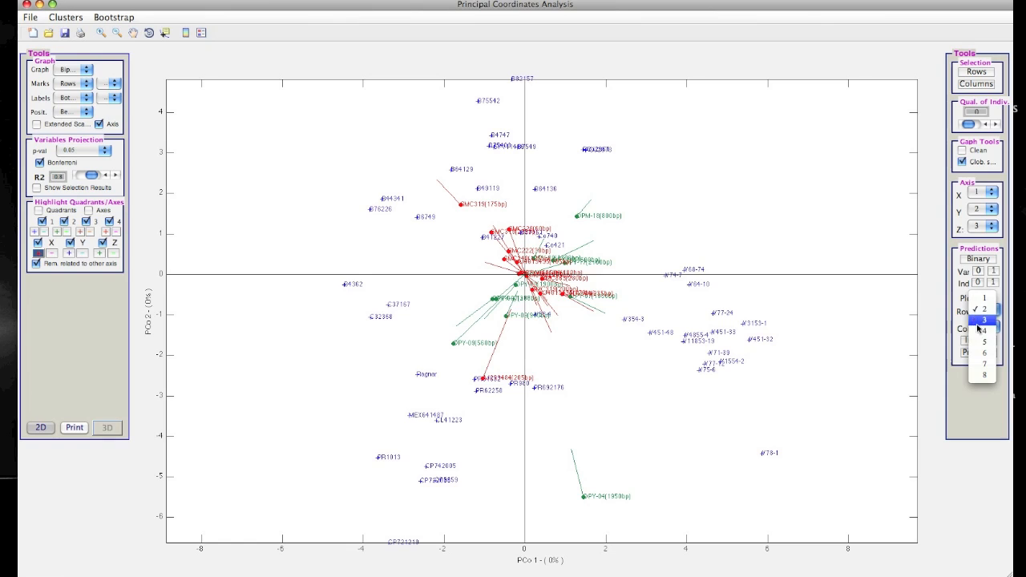
left_click(975, 320)
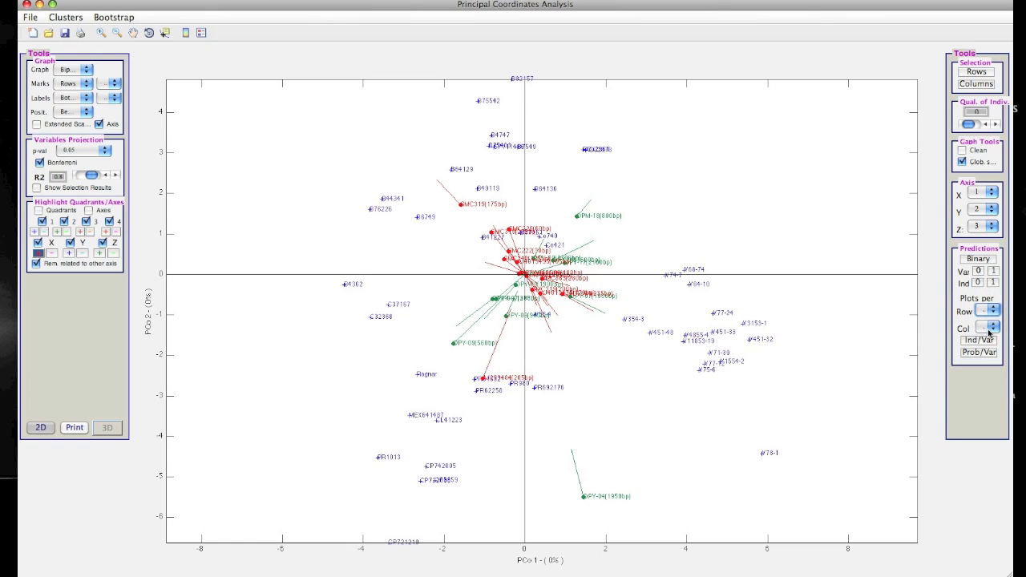
left_click(989, 328)
left_click(986, 349)
left_click(978, 260)
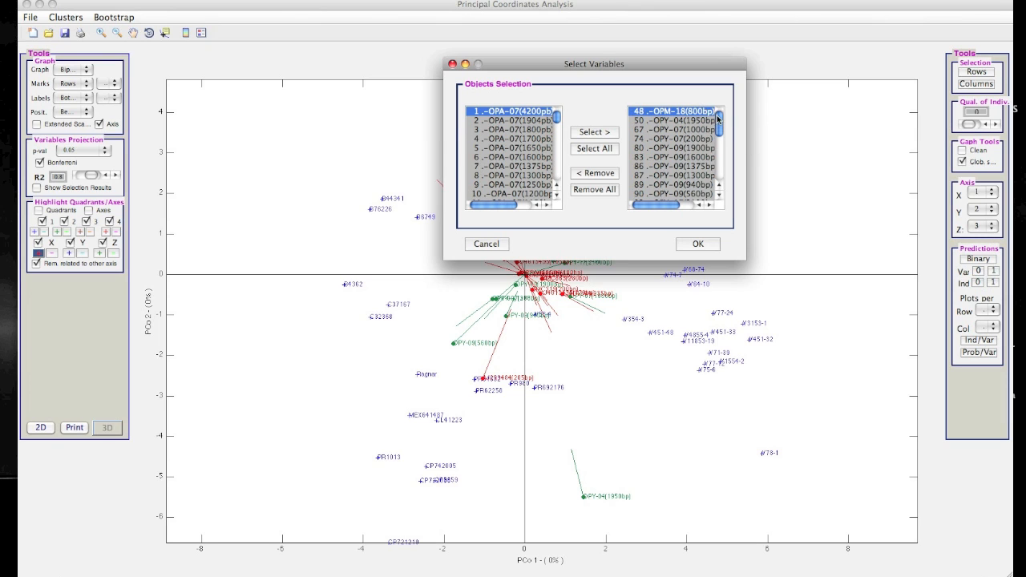
scroll(717, 120, "down", 10)
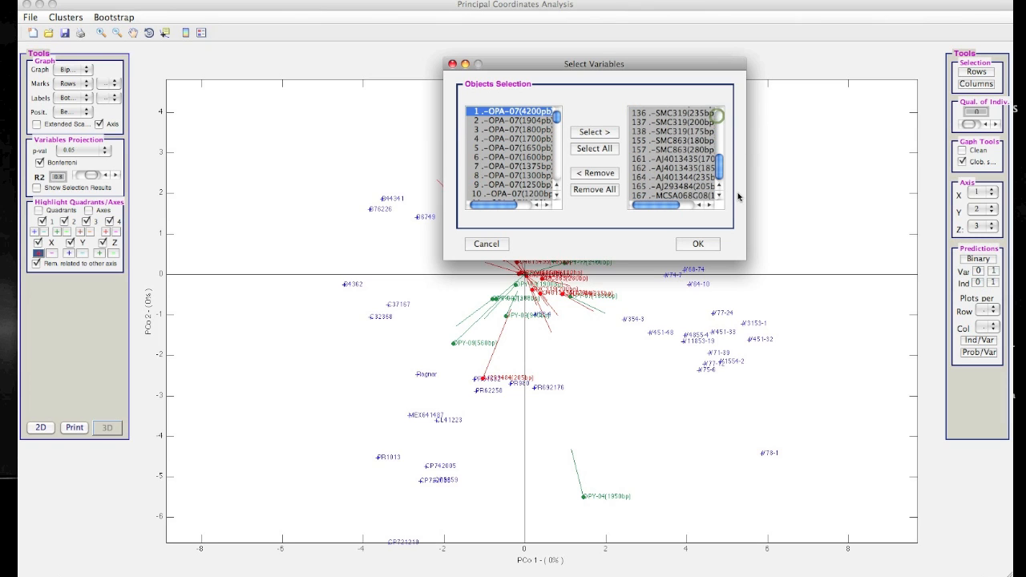
left_click(698, 243)
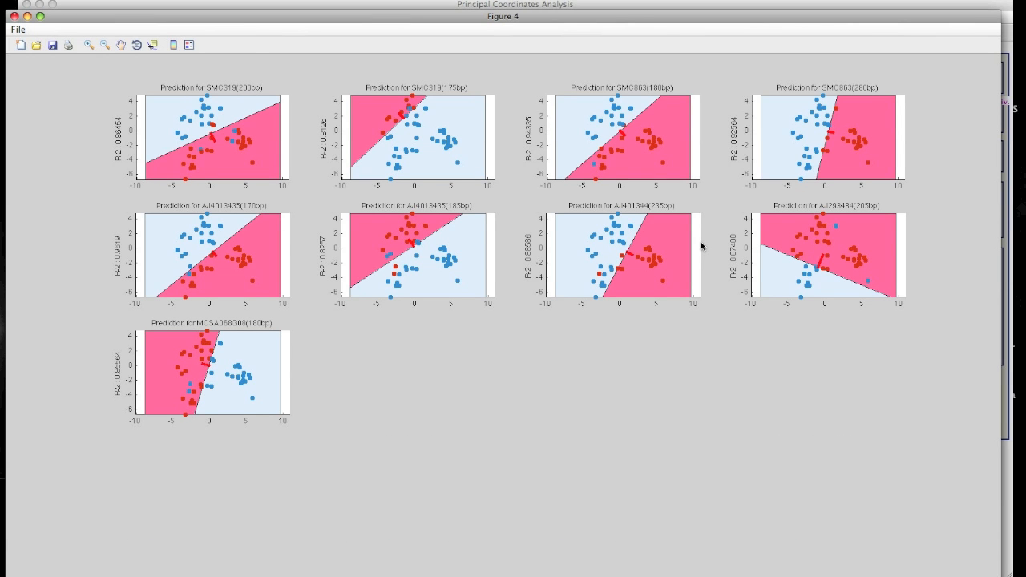
Examine the binary prediction plots in both figures, moving the front figure aside, and close both figures.
left_click_drag(430, 13, 502, 283)
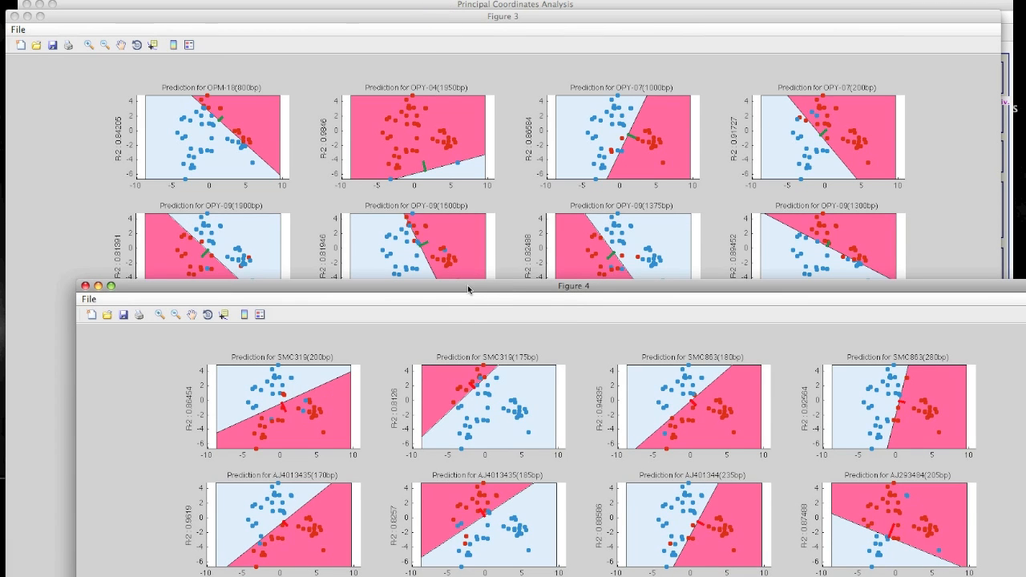
double_click(468, 290)
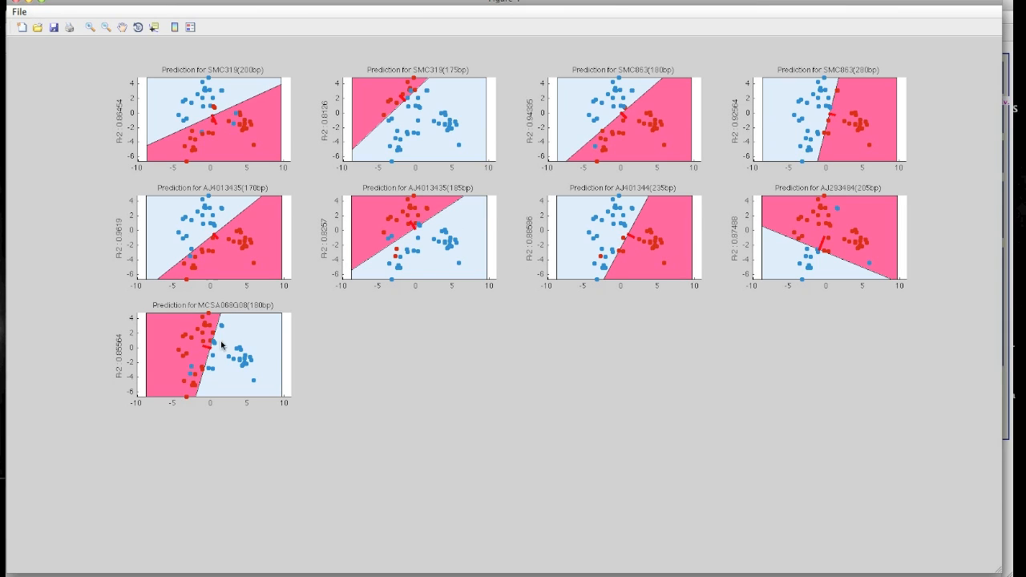
left_click(13, 2)
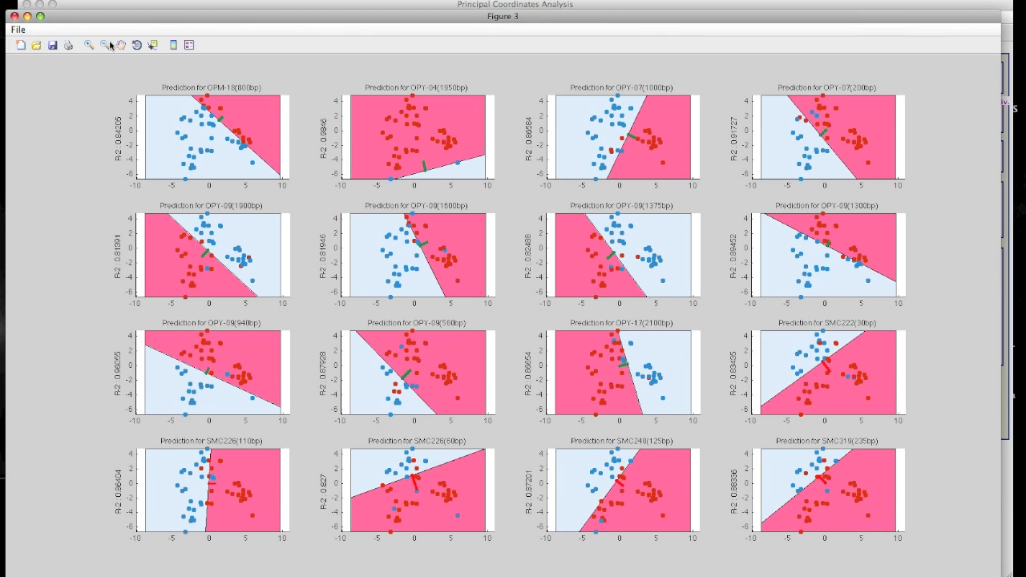
left_click(13, 16)
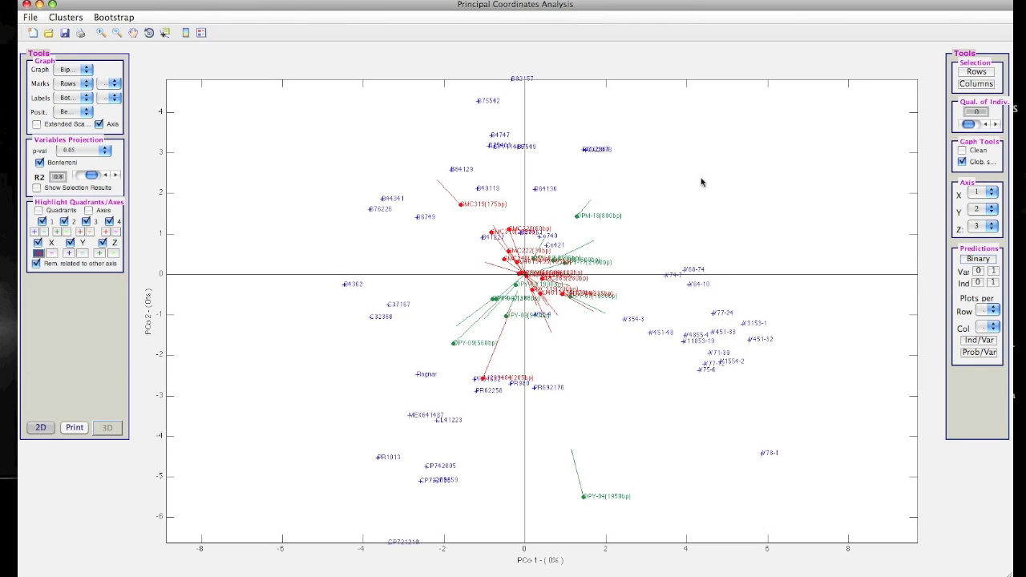
Set the number of prediction plots to 1 per row and 1 per column.
left_click(986, 309)
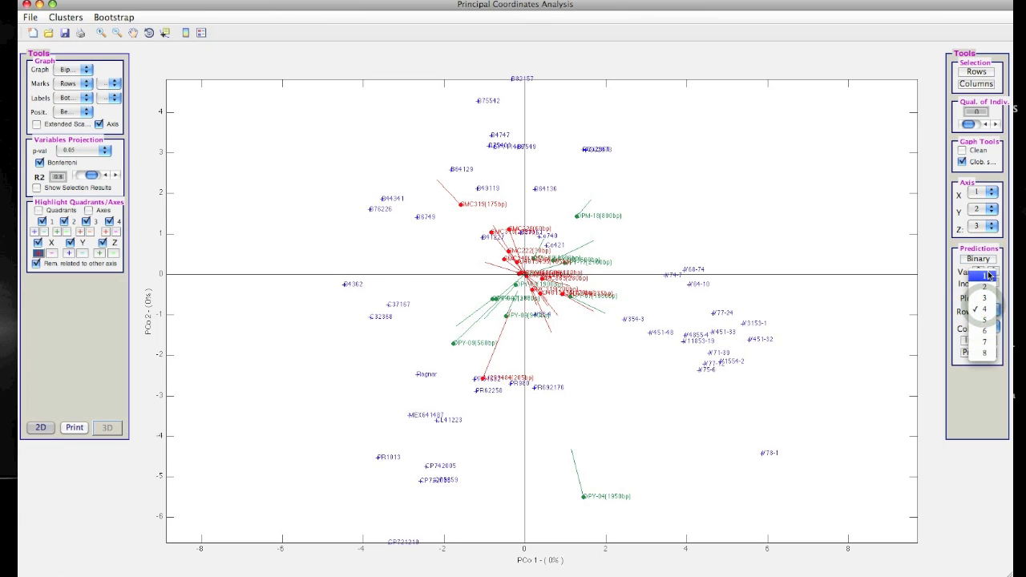
left_click(990, 276)
left_click(986, 326)
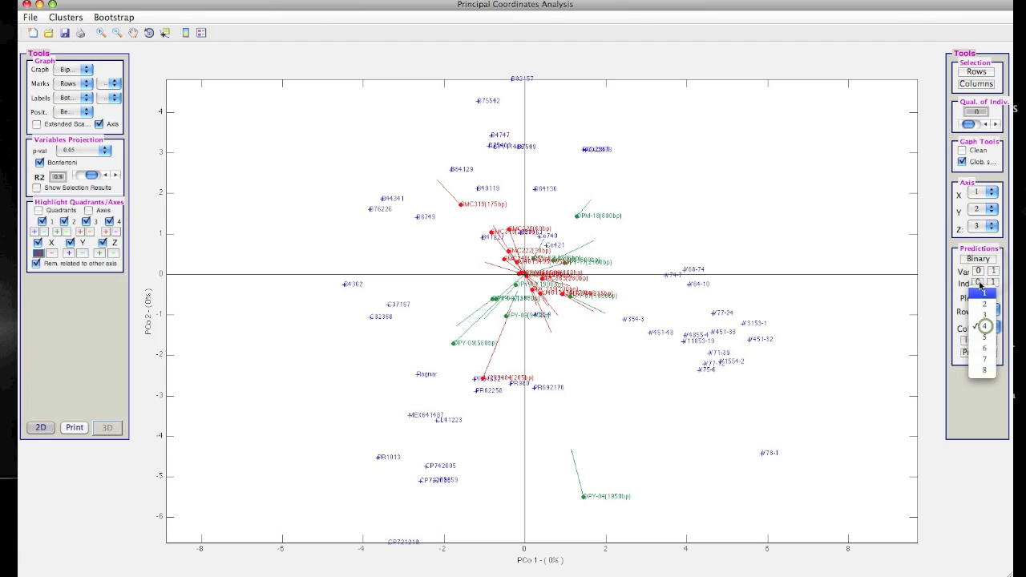
left_click(982, 294)
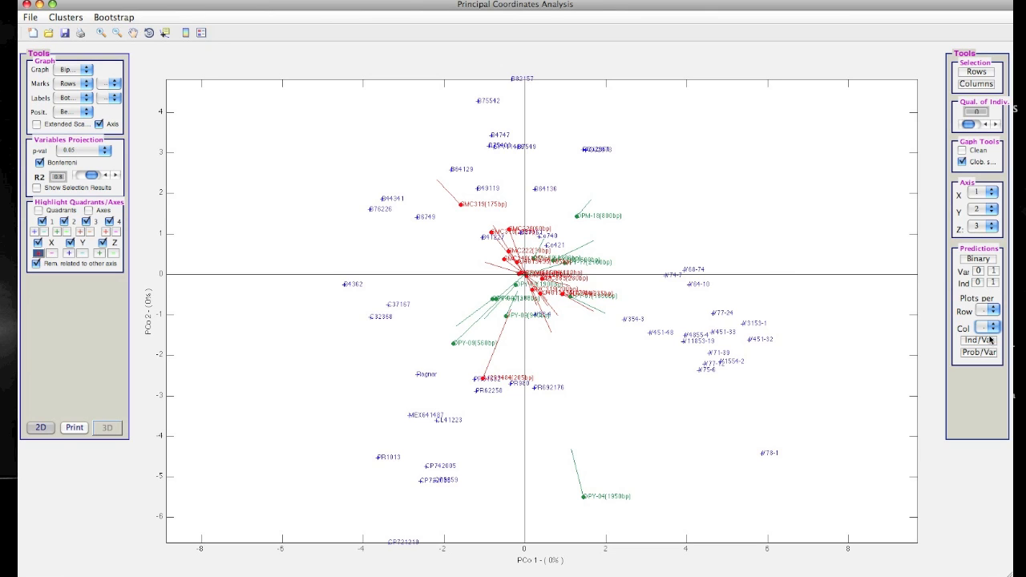
Plot the projections of the individuals onto variable OPY-17(400bp) only, and close the figure after viewing it.
left_click(987, 342)
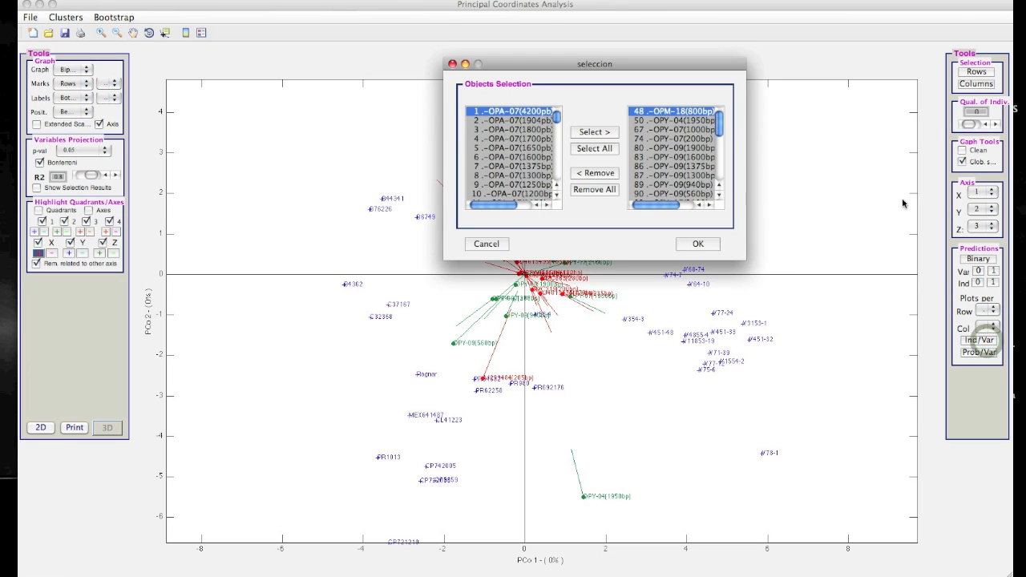
left_click(594, 189)
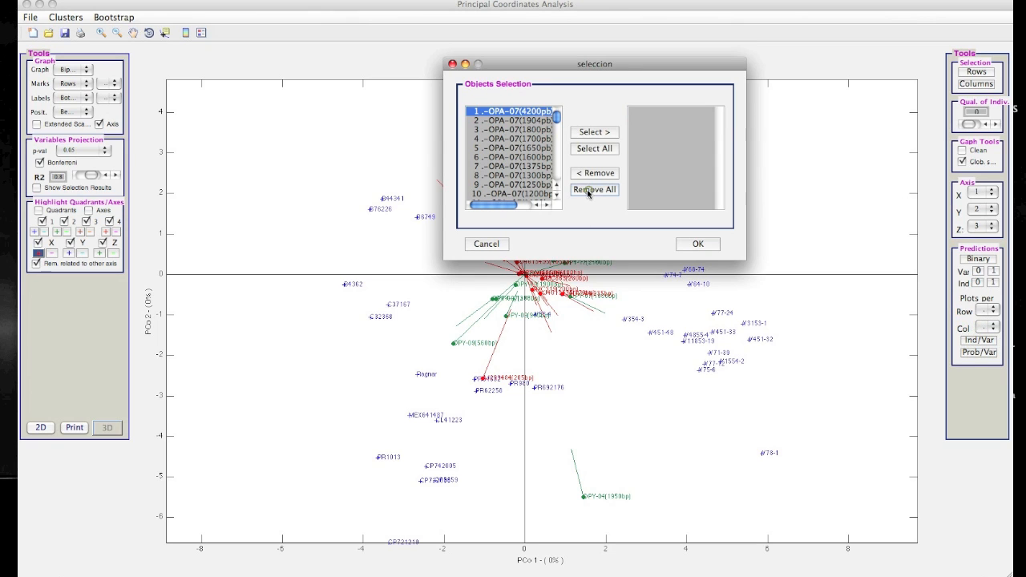
scroll(553, 160, "down", 10)
left_click(489, 148)
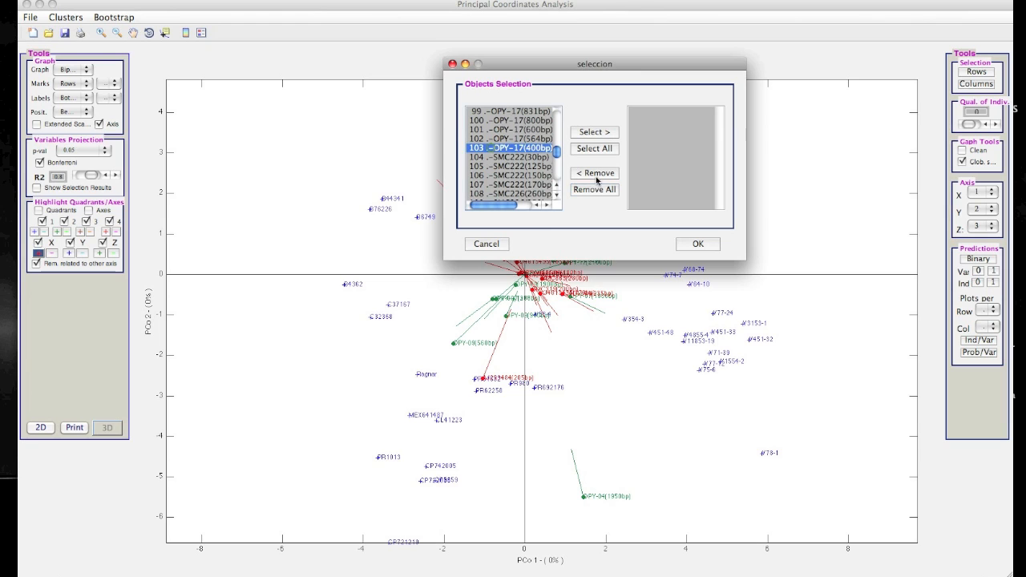
left_click(594, 133)
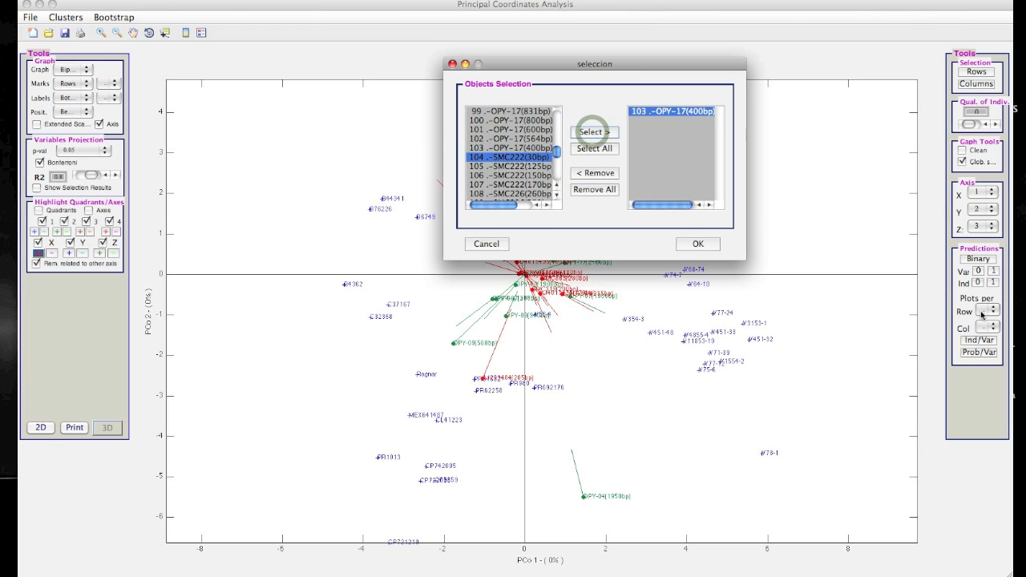
left_click(695, 245)
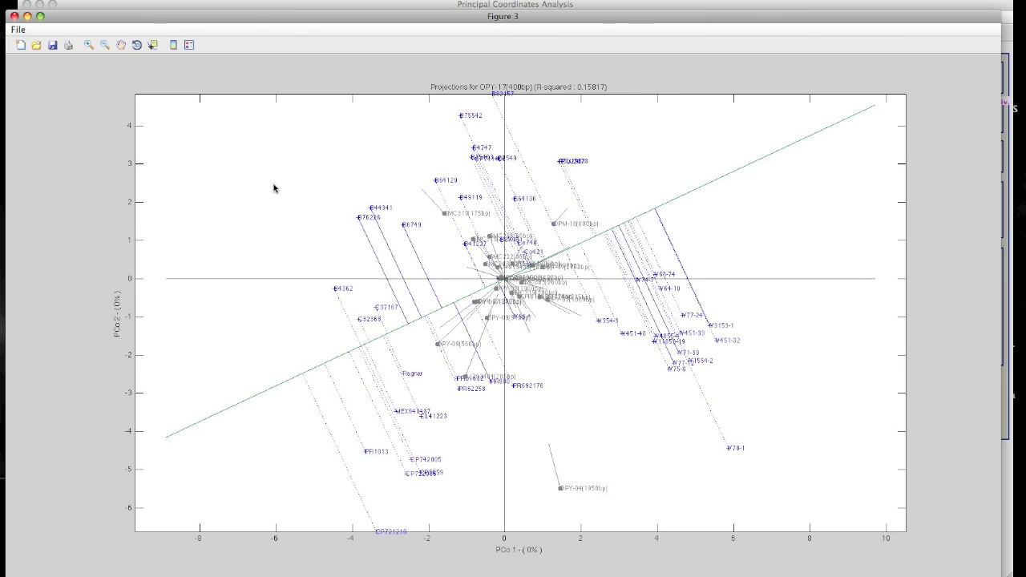
left_click(14, 18)
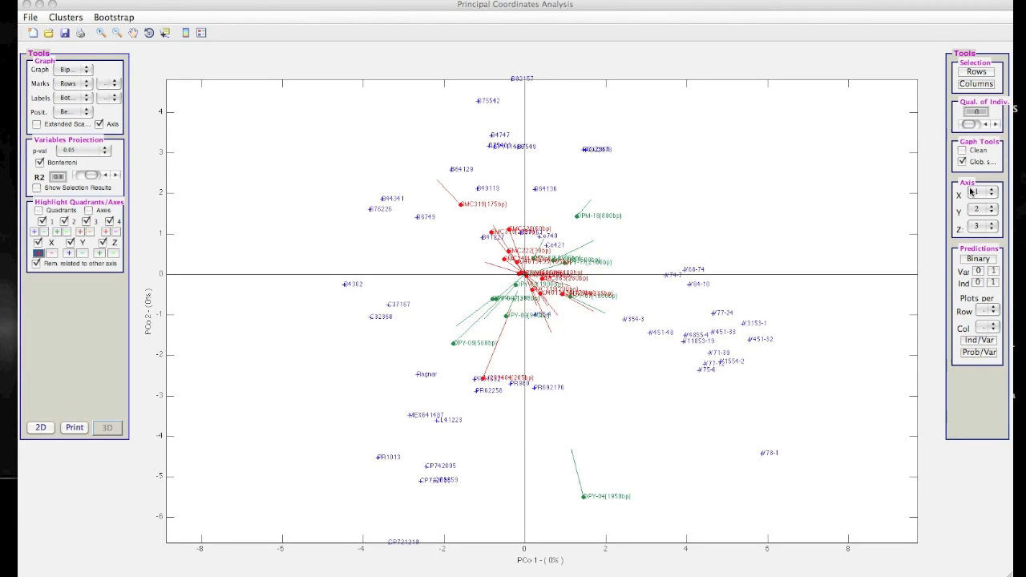
Start a projection plot of the individuals onto variables and remove all preselected variables from the selection.
left_click(974, 340)
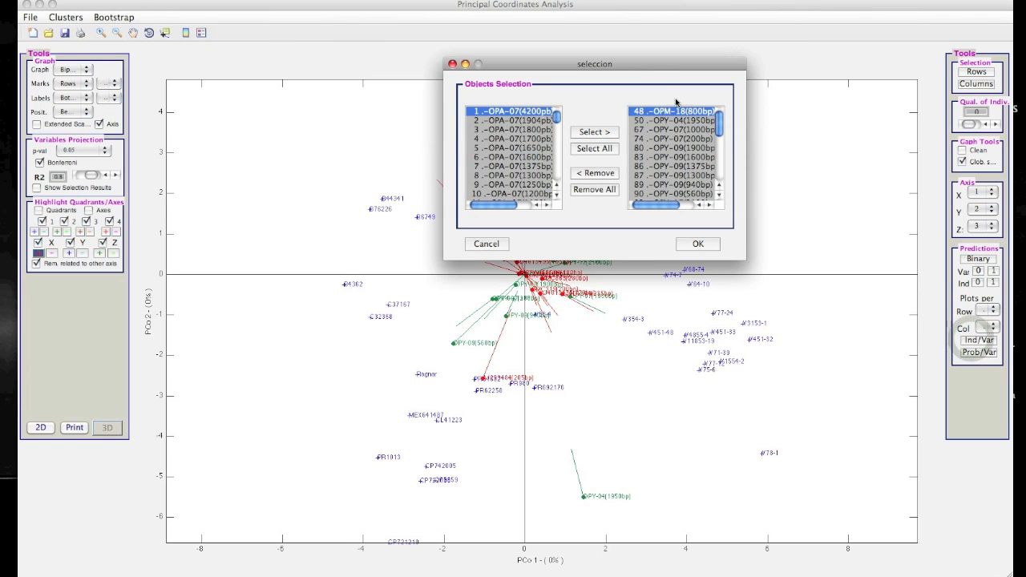
left_click_drag(646, 63, 293, 103)
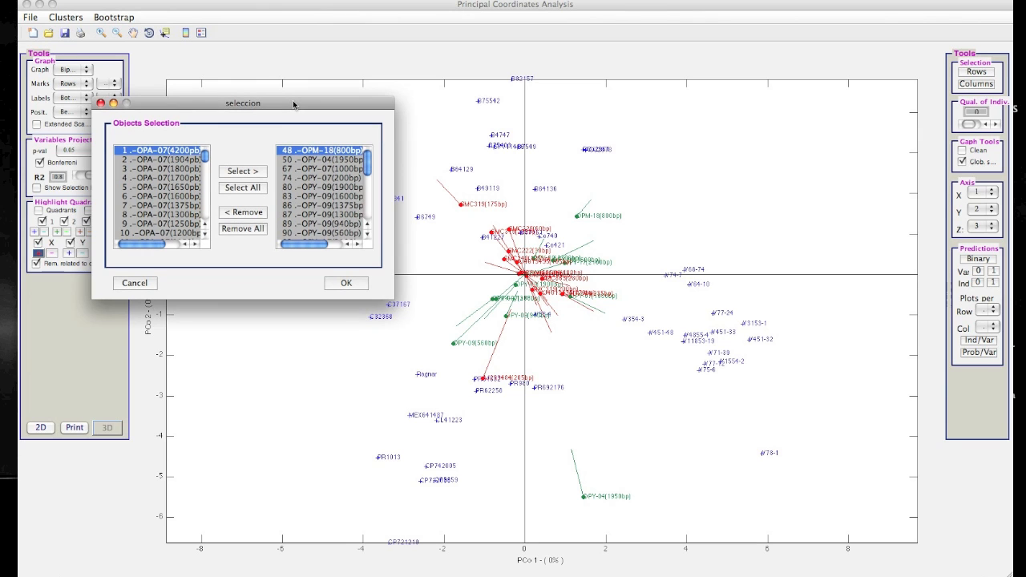
left_click_drag(294, 102, 581, 70)
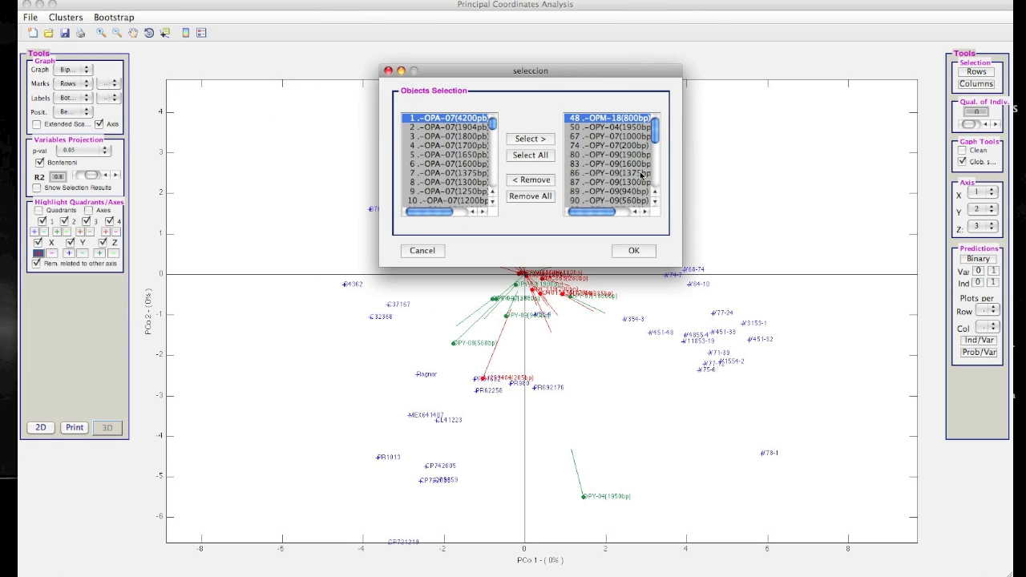
left_click(525, 196)
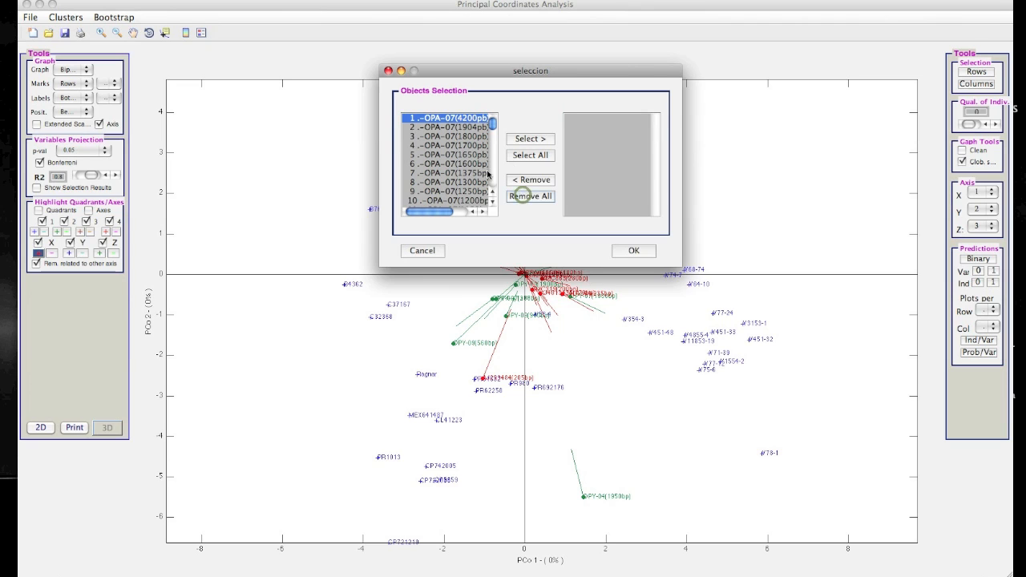
Add variable 138, SMC319(175bp), as the only variable for the individuals' projection.
left_click(491, 173)
left_click_drag(491, 174, 491, 173)
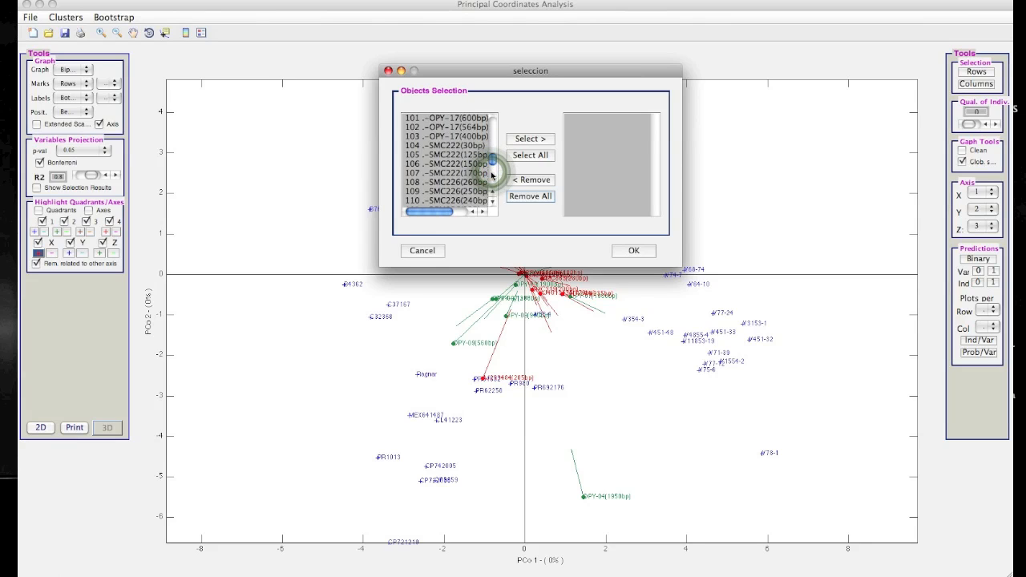
left_click(492, 174)
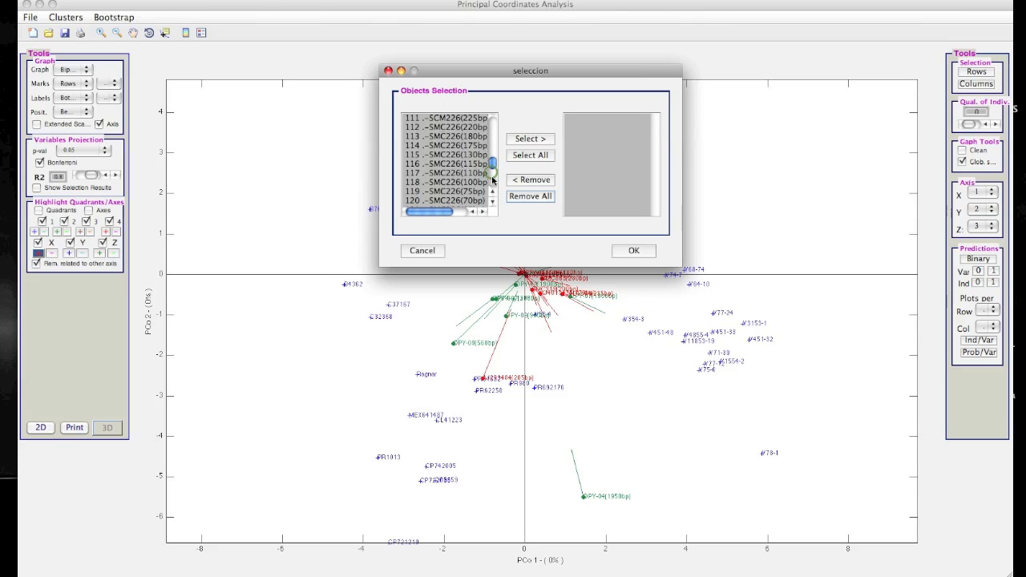
left_click(493, 178)
left_click(494, 181)
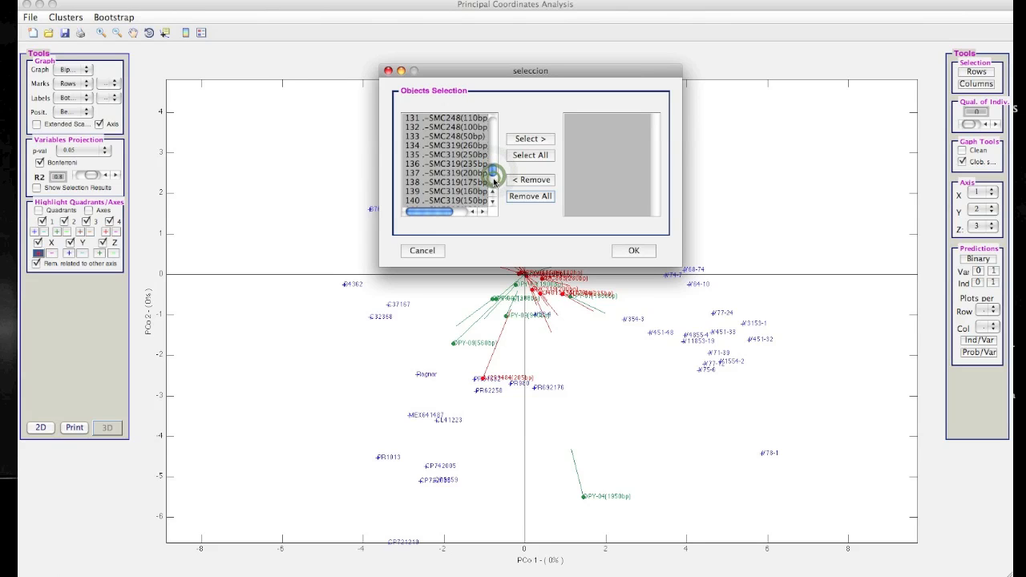
left_click_drag(549, 72, 526, 68)
left_click(443, 178)
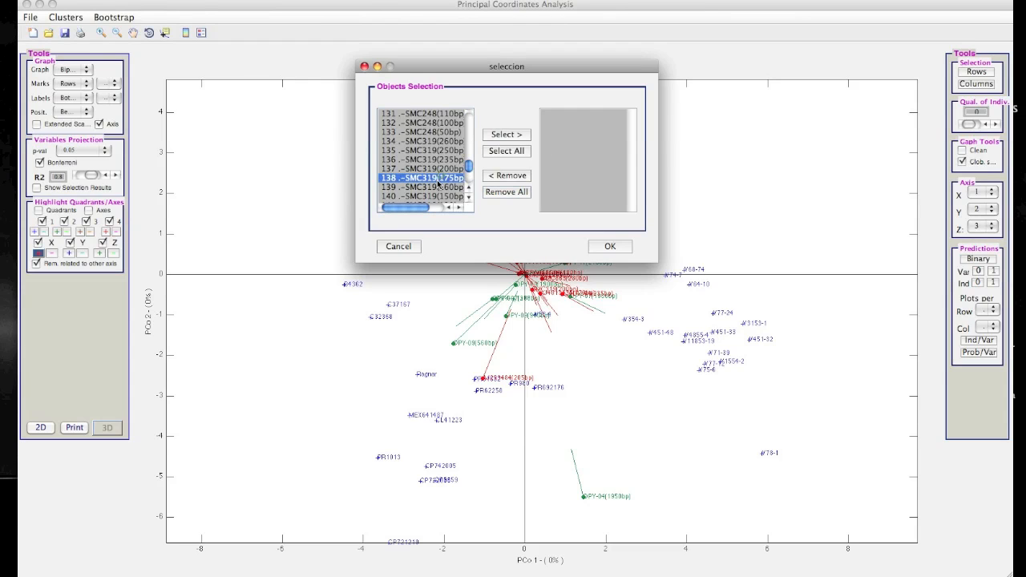
left_click(516, 138)
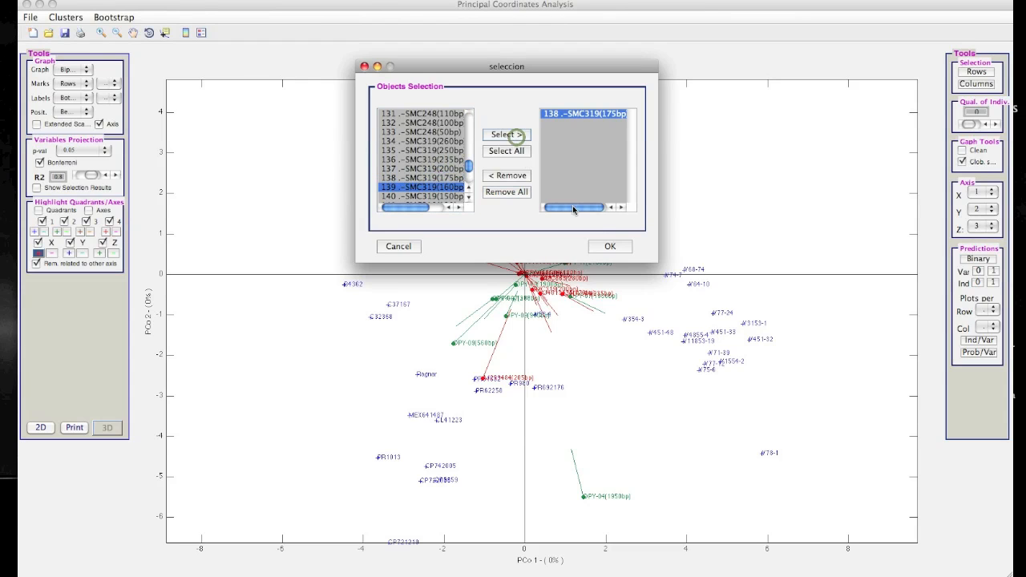
Generate the projection plot for the selected variable, and close the figure after viewing it.
left_click_drag(528, 70, 778, 176)
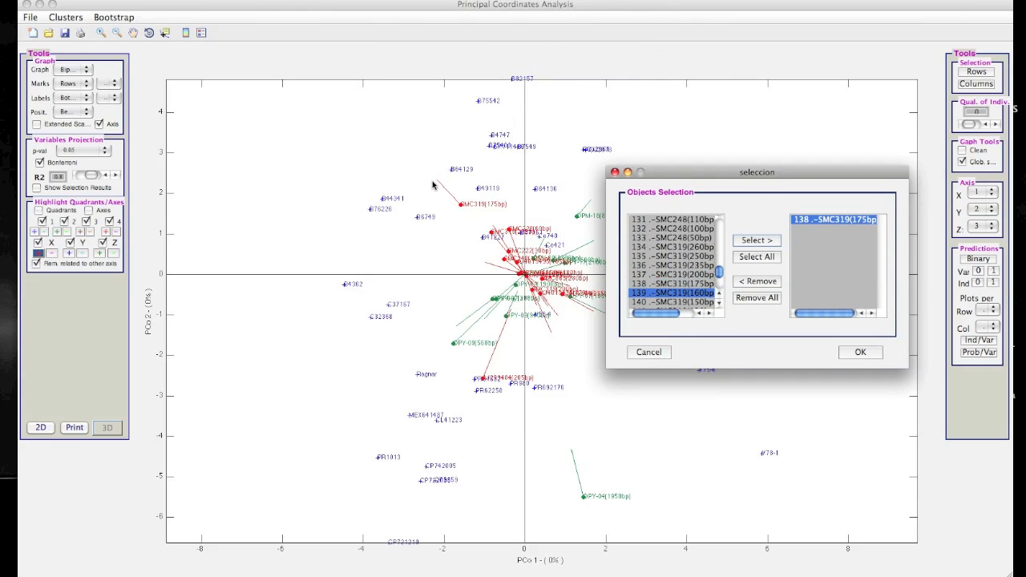
left_click(861, 353)
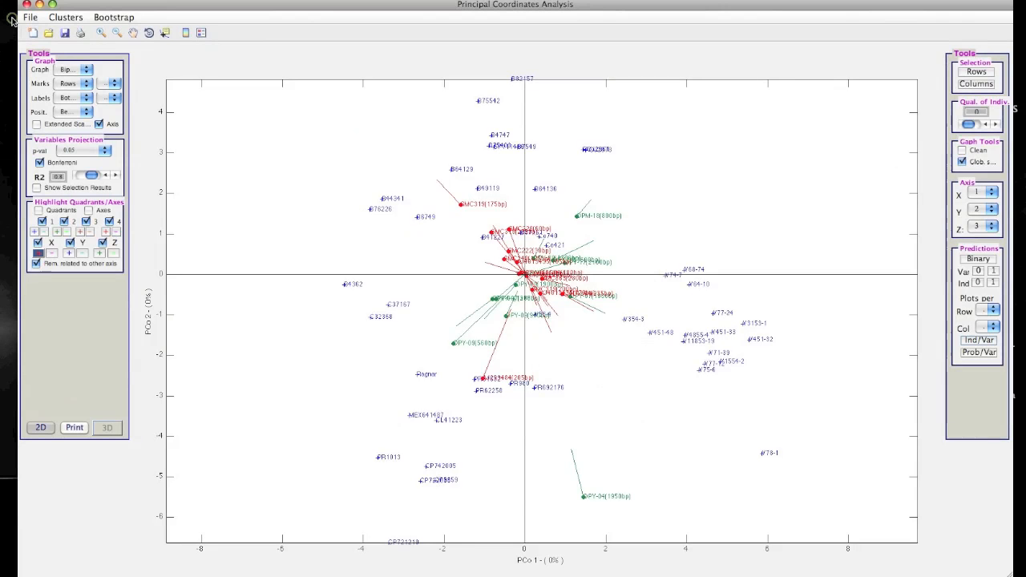
left_click(14, 16)
Zoom in on the central area of the biplot around SMC319(175bp) to inspect it, and restore the full view.
left_click(101, 32)
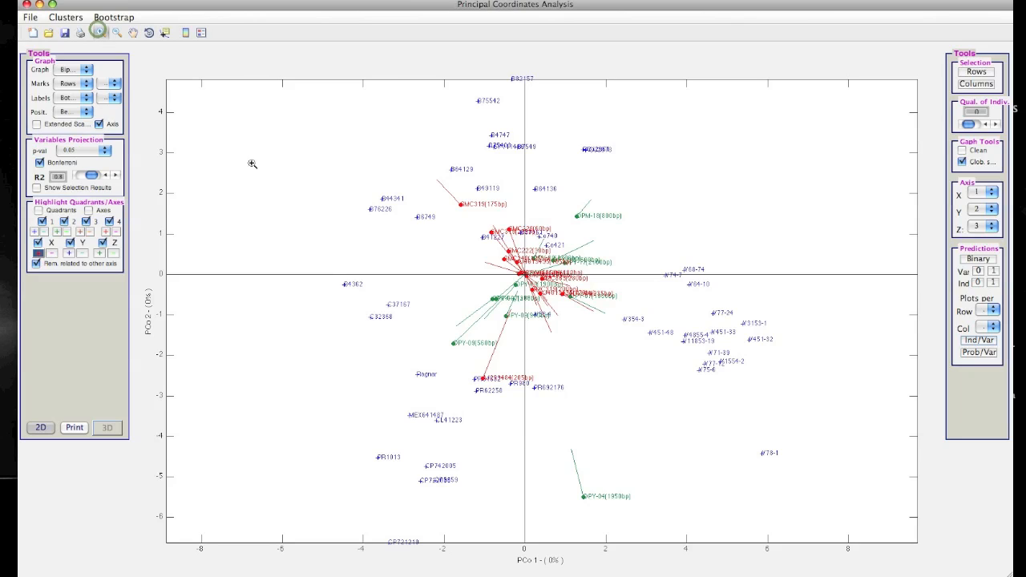
left_click_drag(433, 178, 653, 300)
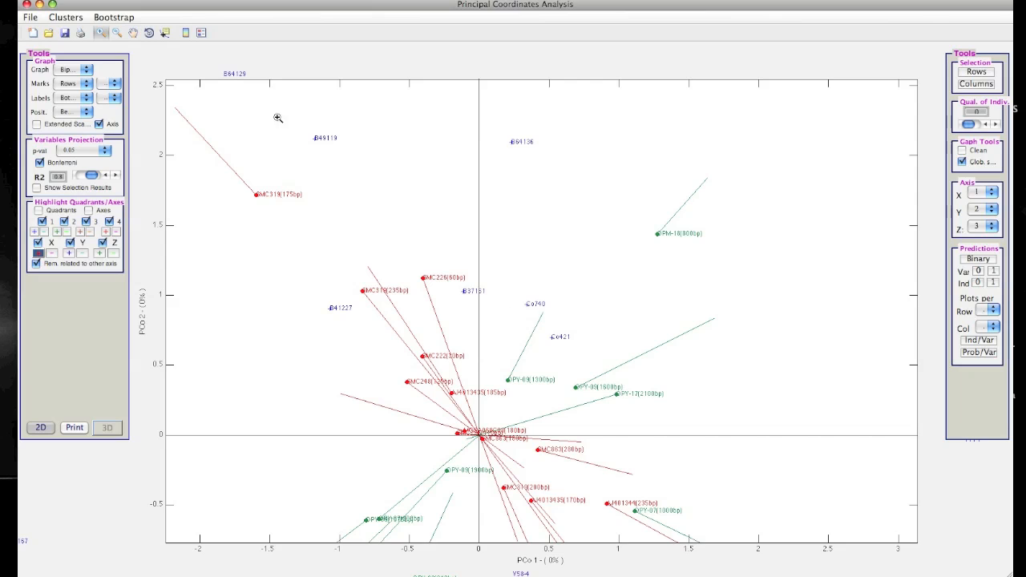
left_click(117, 32)
left_click(430, 234)
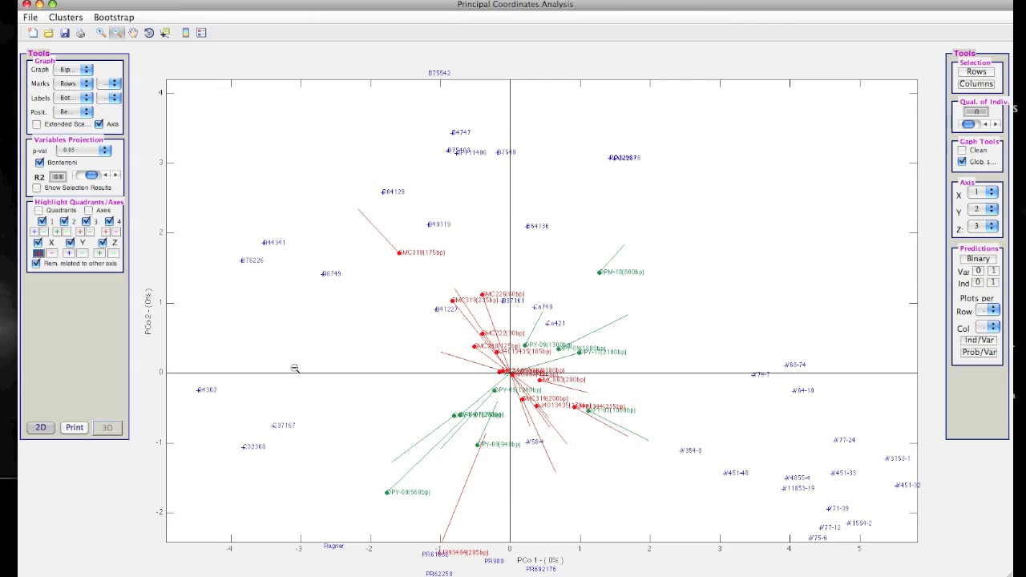
left_click(305, 233)
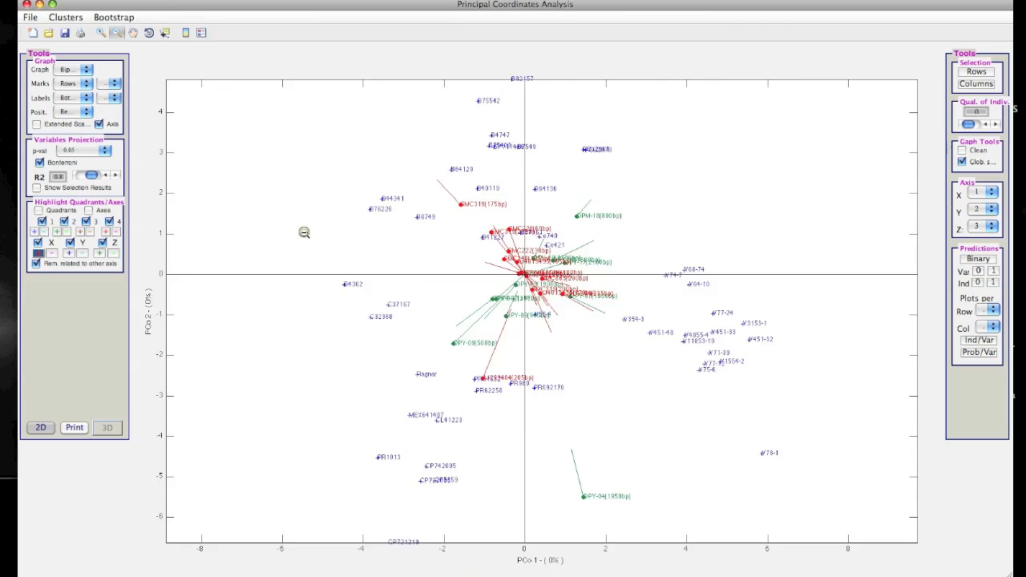
Output the biplot to a separate figure, review the file formats available for saving it, and cancel the save.
left_click(79, 429)
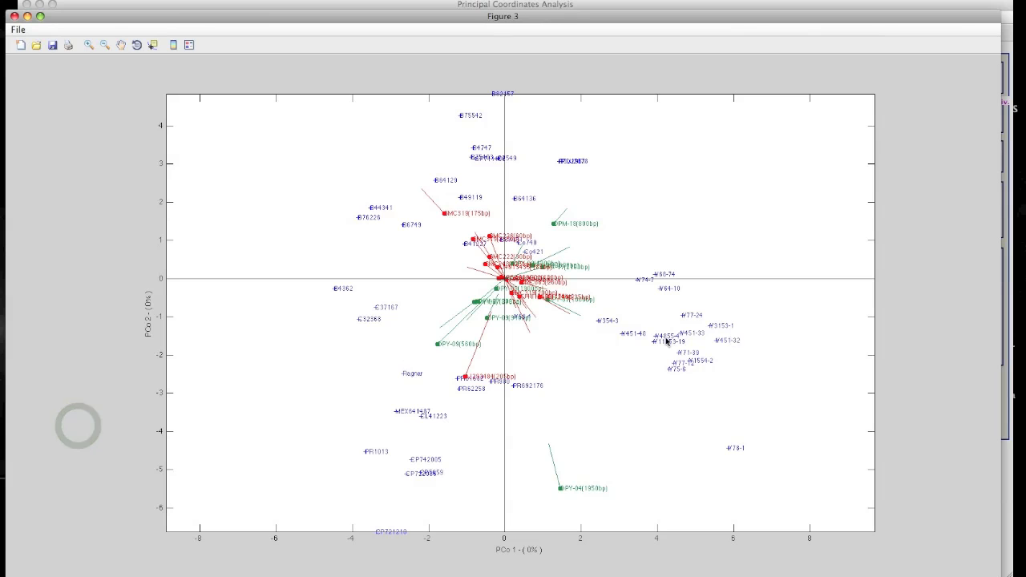
left_click(17, 30)
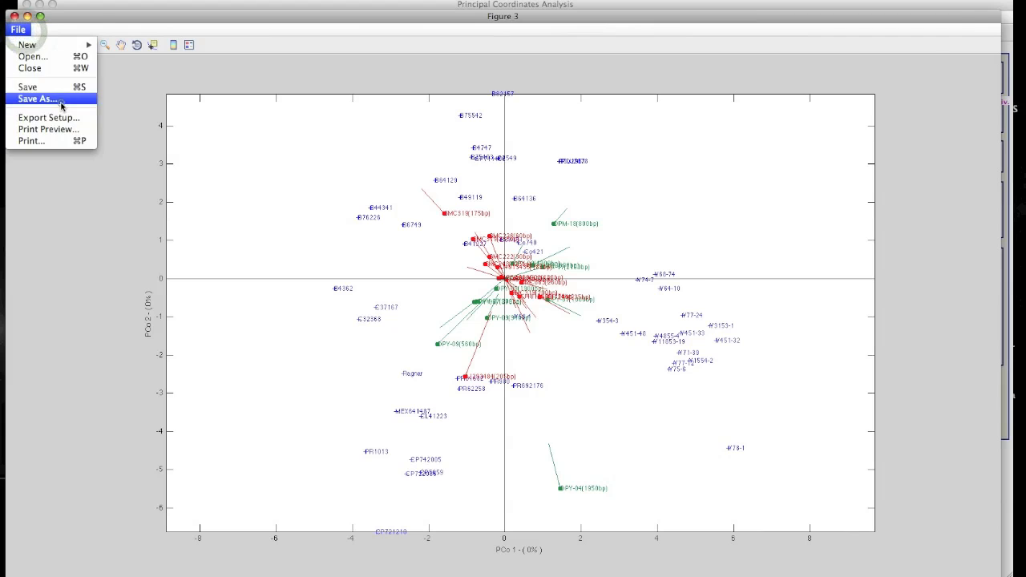
left_click(61, 99)
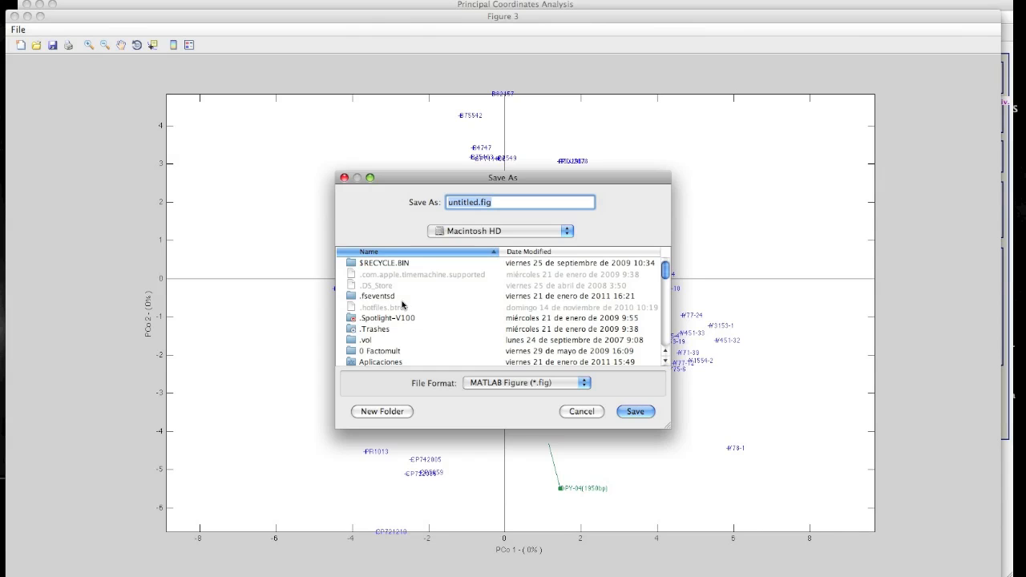
left_click(533, 383)
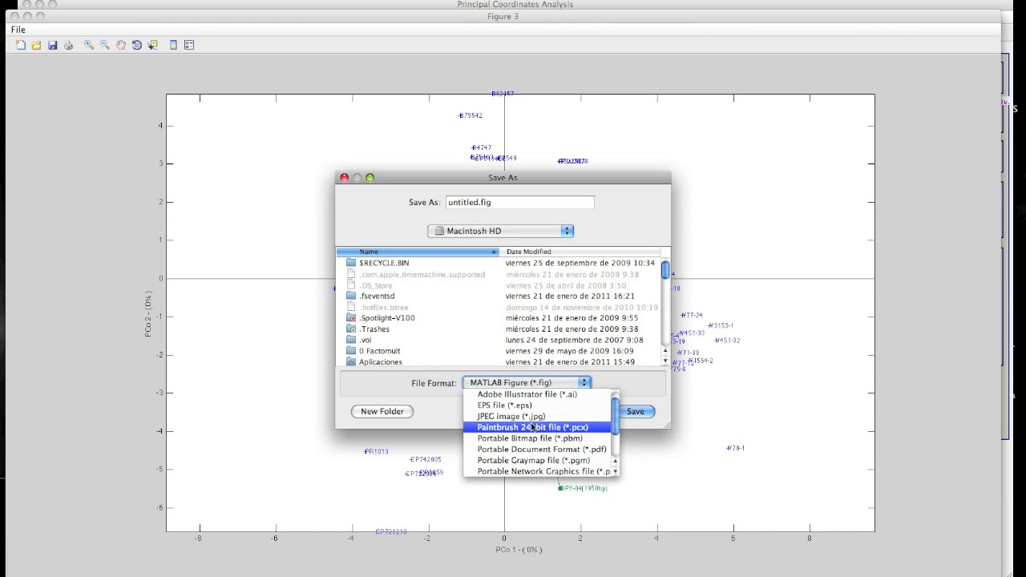
left_click(647, 194)
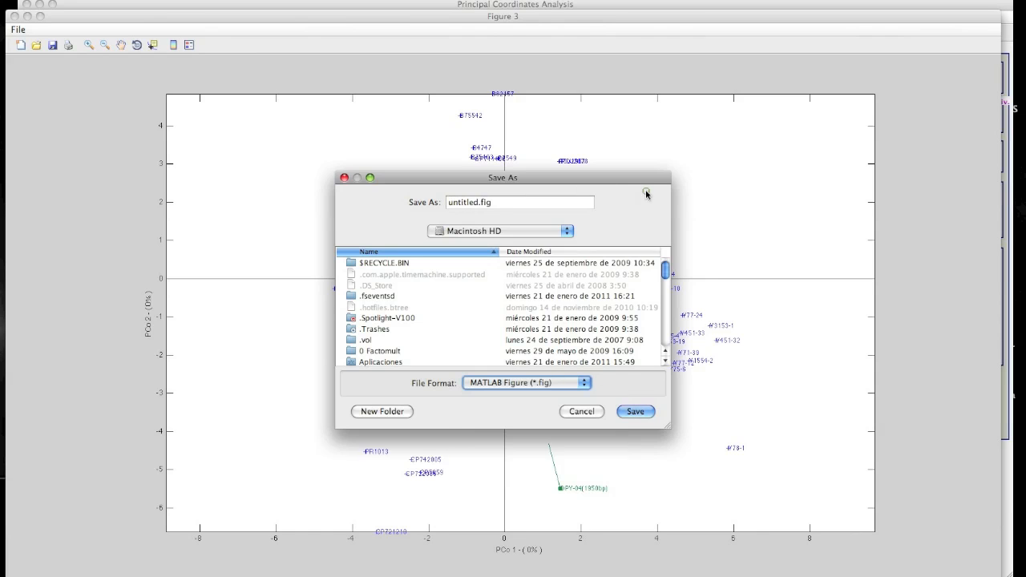
left_click(586, 412)
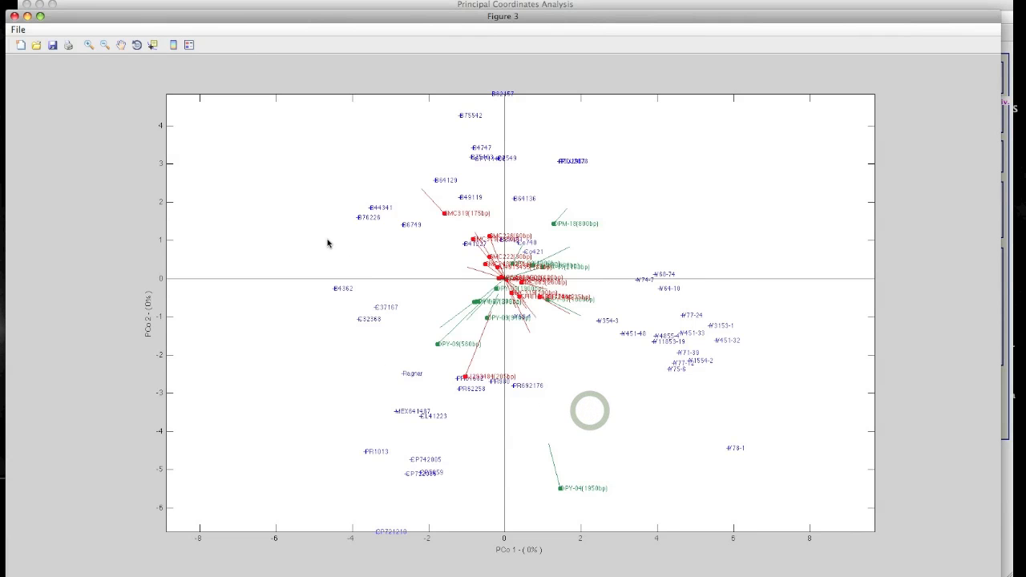